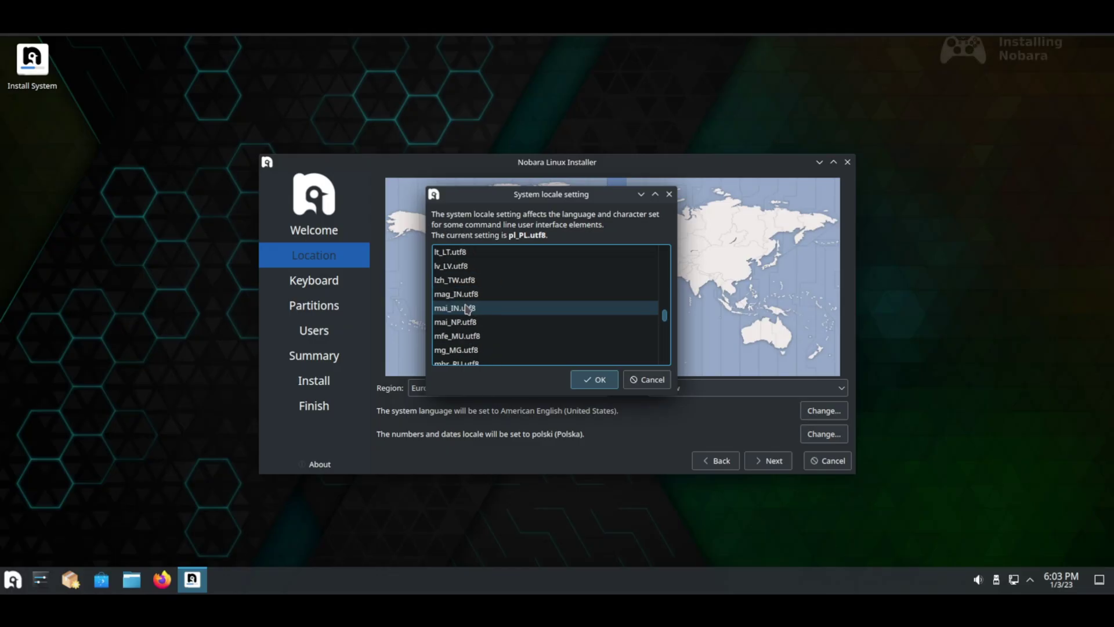
Set the numbers and dates locale to en_US.utf8 (American English)
{"action": "scroll", "coordinate": [479, 313], "scroll_direction": "up", "scroll_amount": 11}
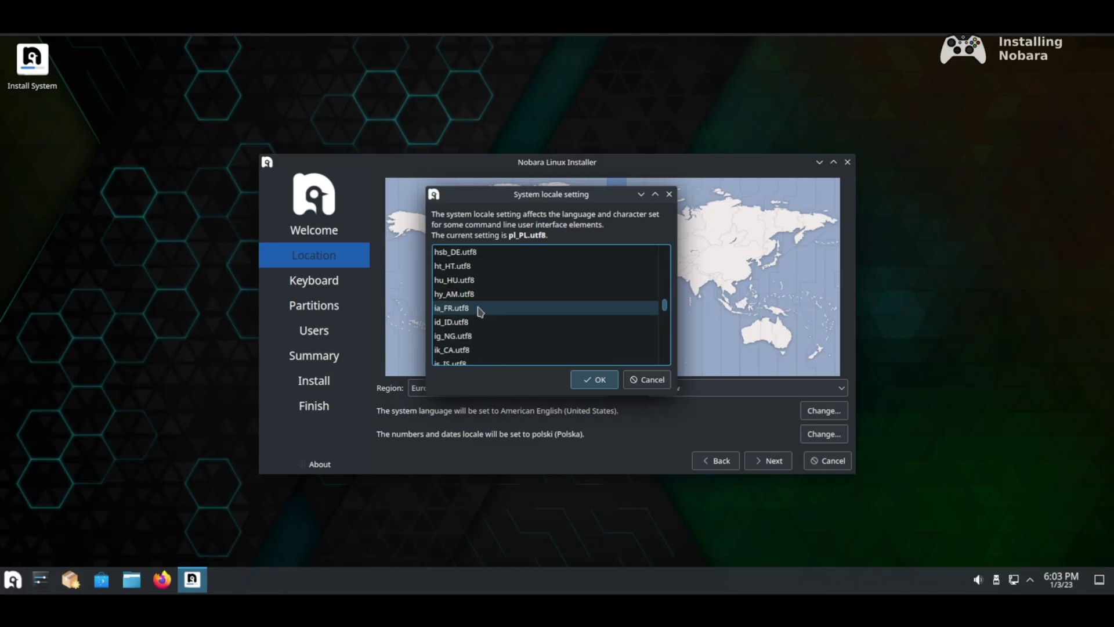
{"action": "scroll", "coordinate": [462, 302], "scroll_direction": "up", "scroll_amount": 12}
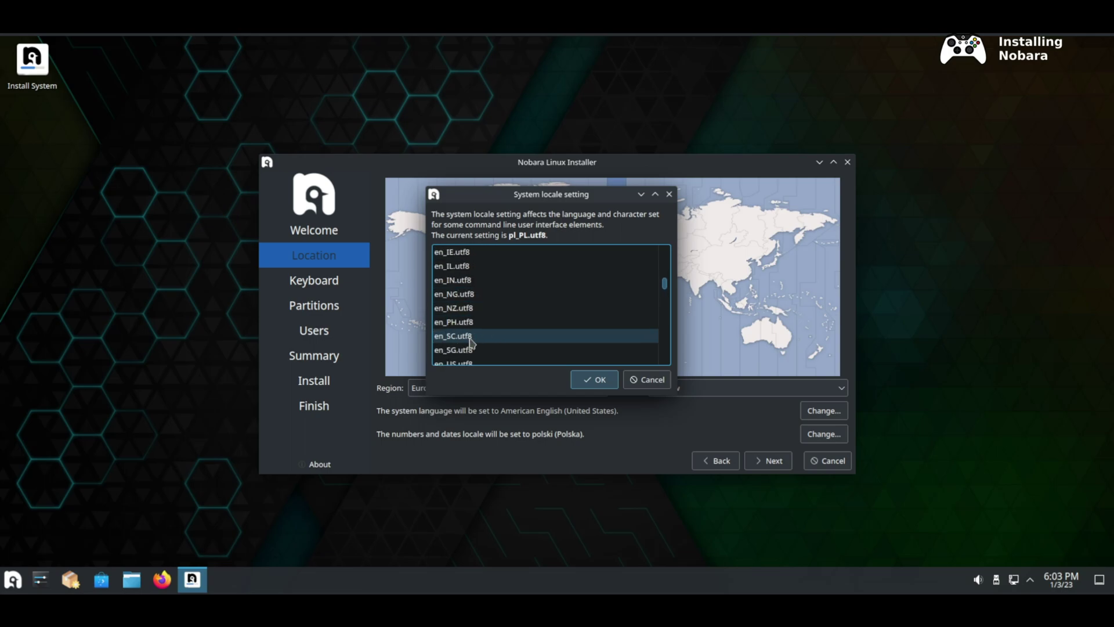
{"action": "scroll", "coordinate": [464, 331], "scroll_direction": "down", "scroll_amount": 3}
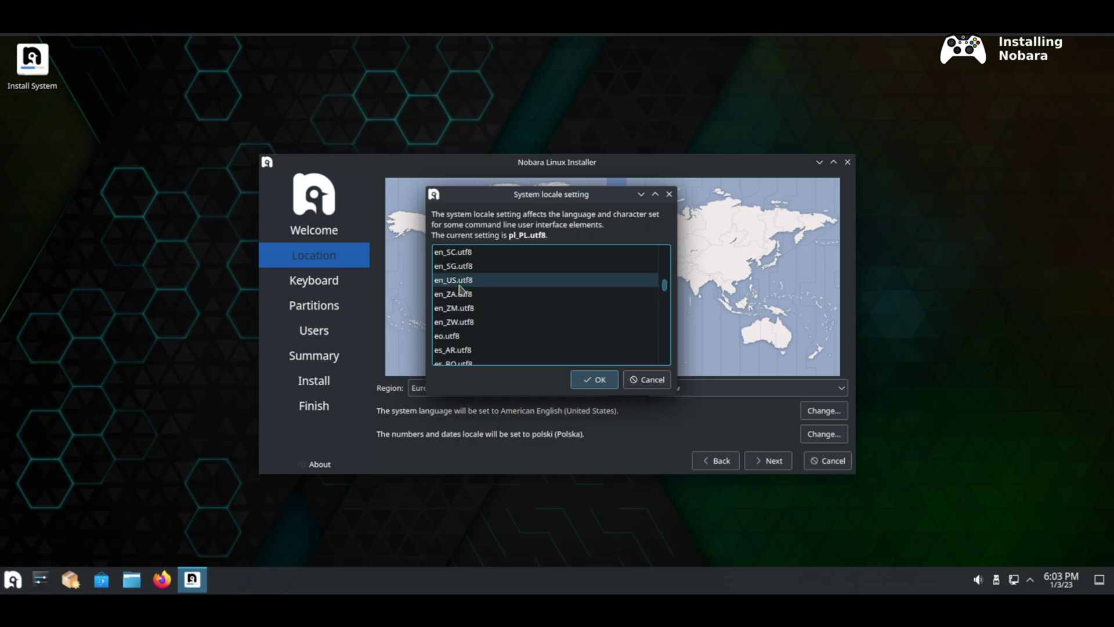
{"action": "left_click", "coordinate": [468, 279]}
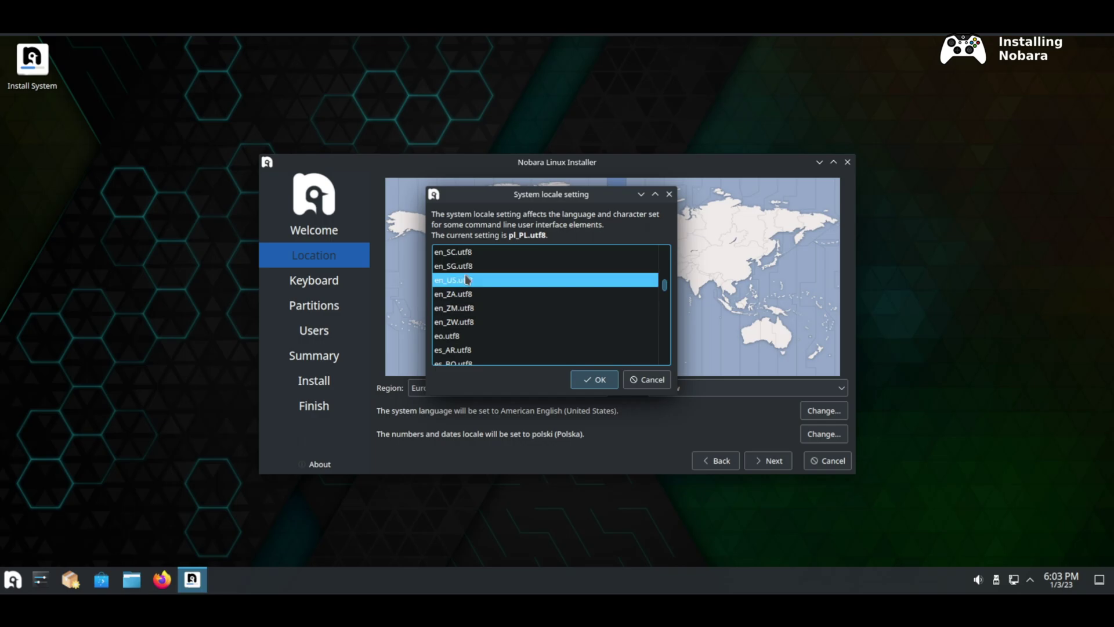
{"action": "left_click", "coordinate": [593, 378]}
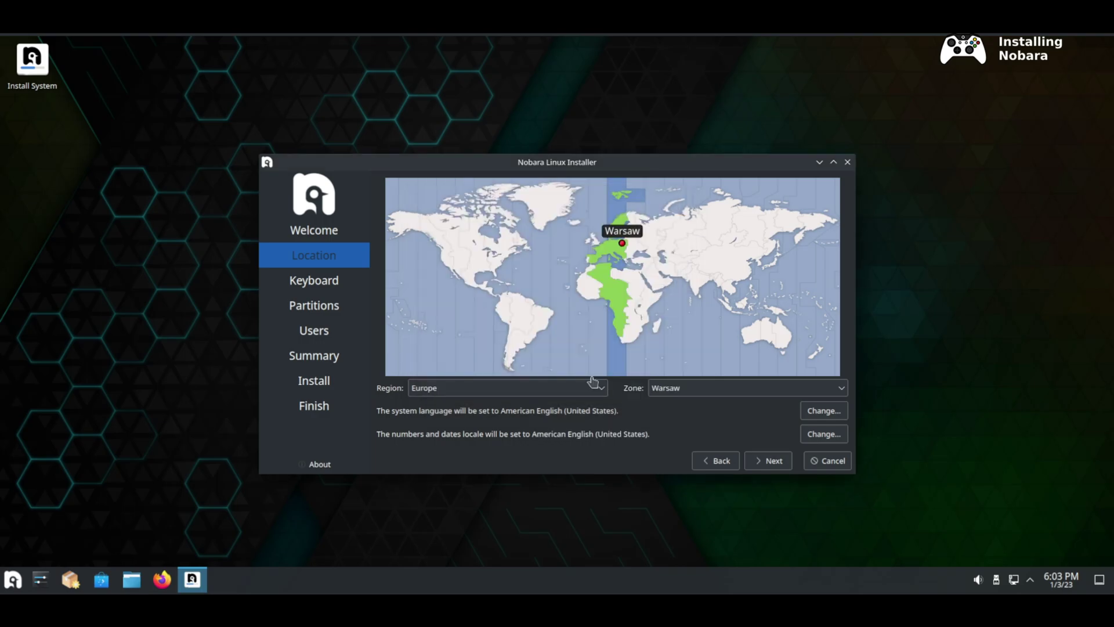
Accept the location and keyboard defaults and choose Erase disk for partitioning
{"action": "left_click", "coordinate": [770, 460]}
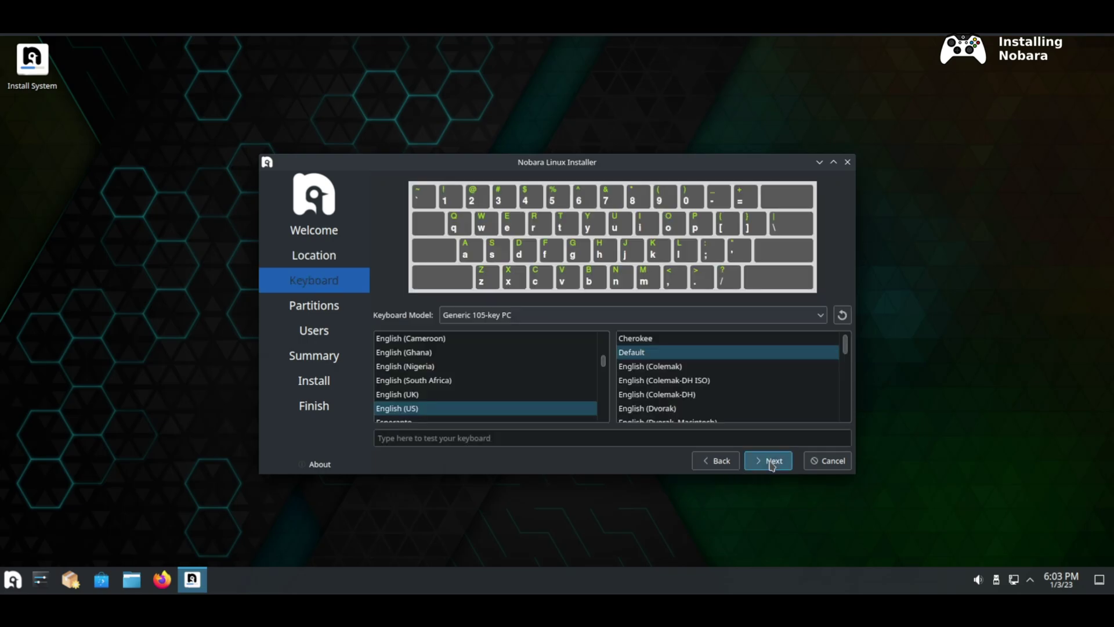
{"action": "left_click", "coordinate": [771, 461]}
{"action": "left_click", "coordinate": [378, 283]}
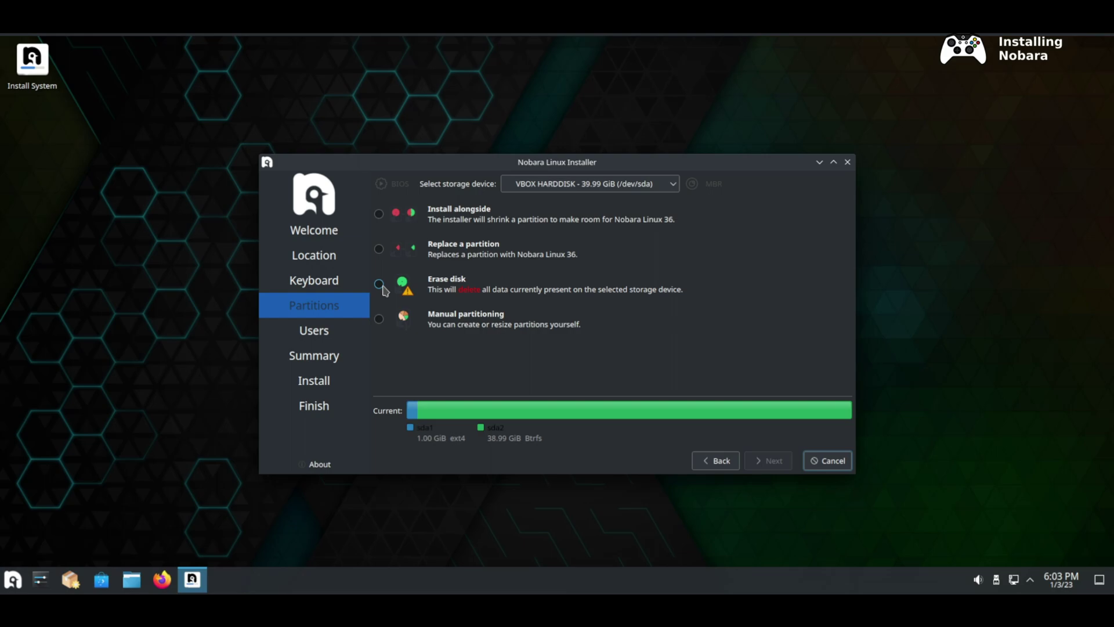
{"action": "left_click", "coordinate": [766, 458]}
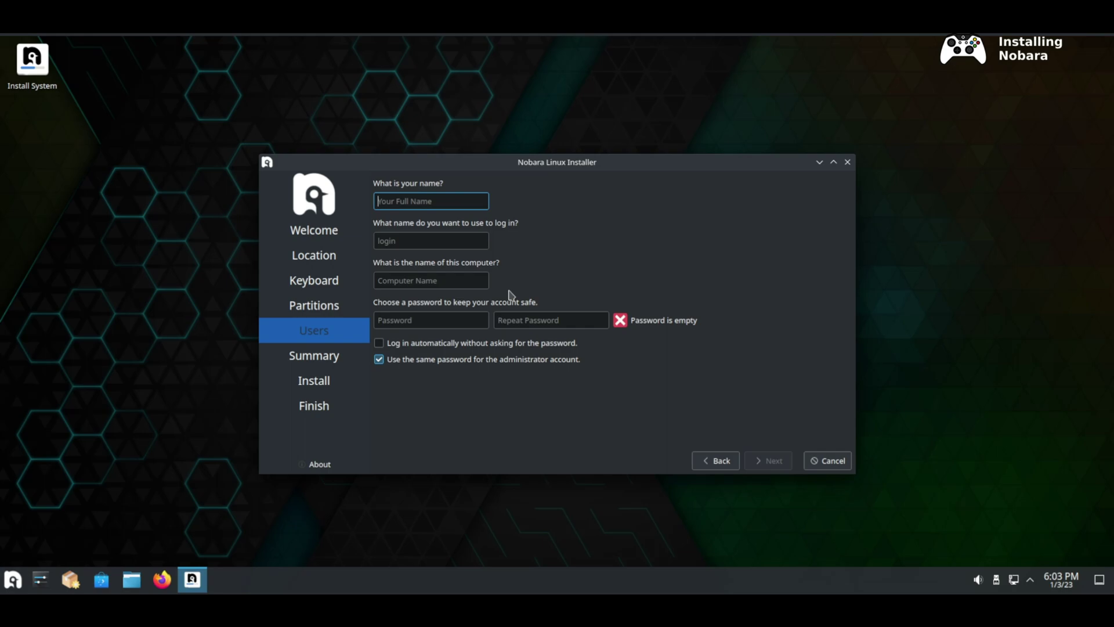
Enter the account login and a confirmed password, then install Nobara Linux 36 from the Summary
{"action": "type", "text": "sac"}
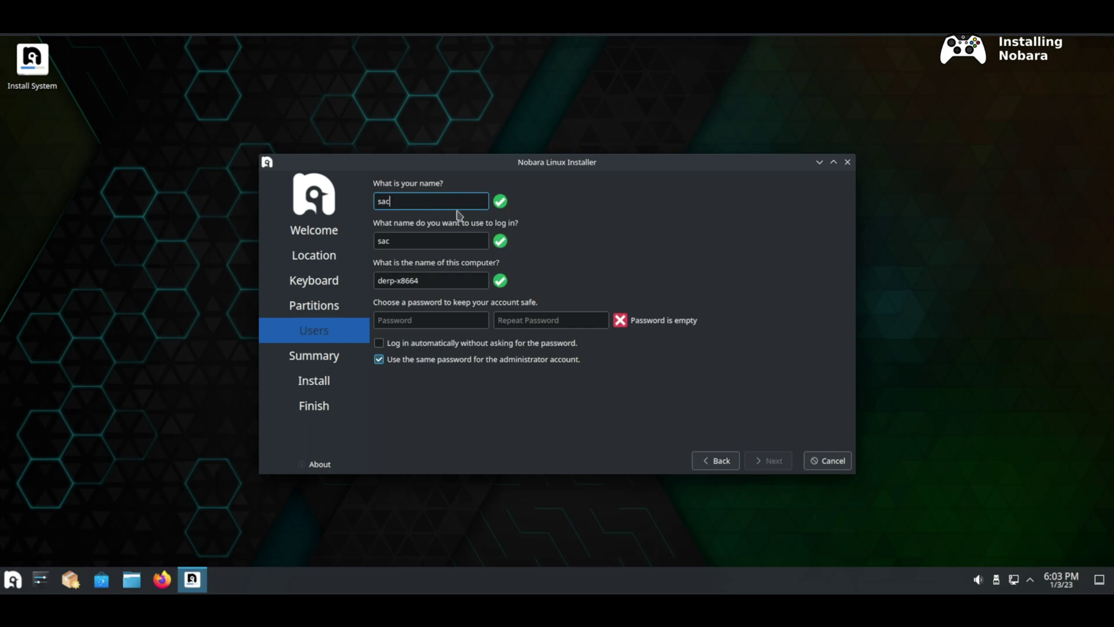
{"action": "type", "text": "redsin"}
{"action": "left_click", "coordinate": [399, 324]}
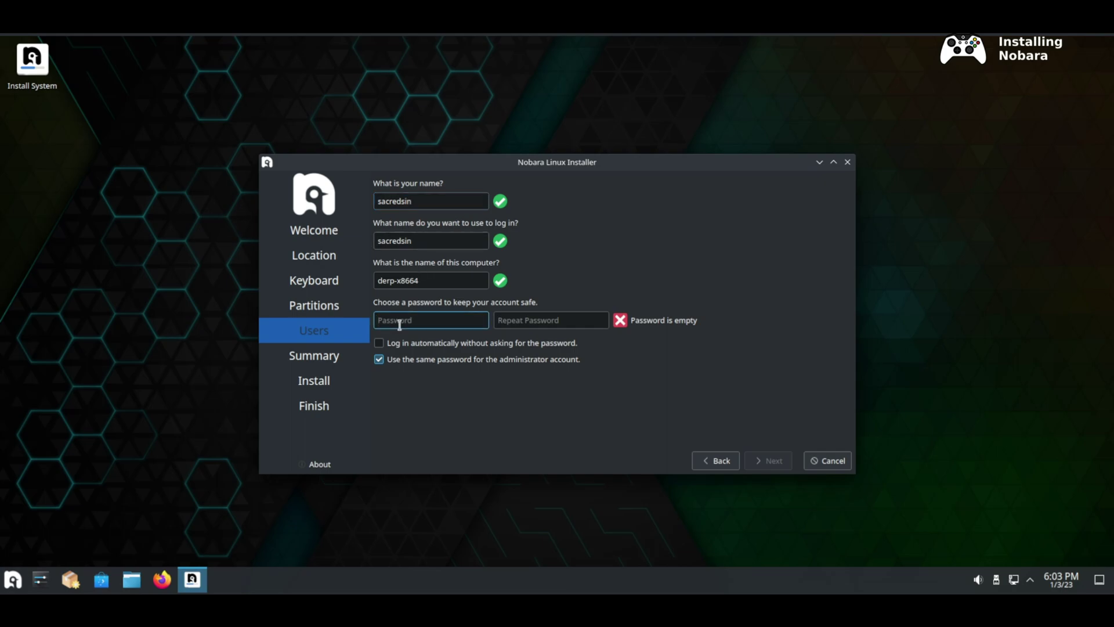
{"action": "type", "text": "a"}
{"action": "left_click", "coordinate": [498, 321]}
{"action": "type", "text": "a"}
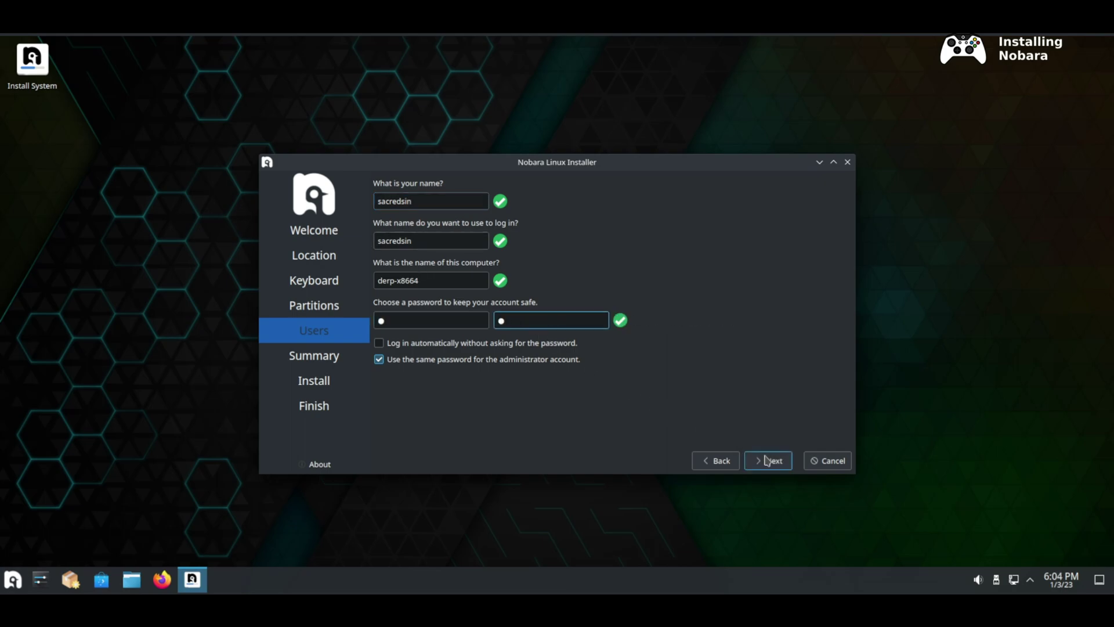
{"action": "left_click", "coordinate": [766, 460]}
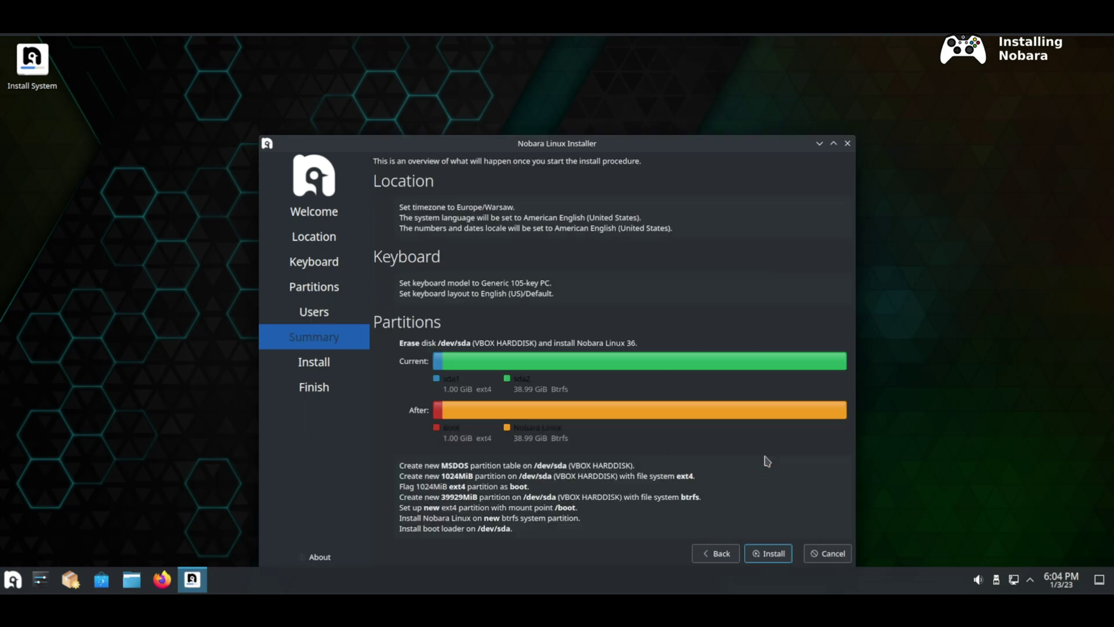
{"action": "left_click", "coordinate": [762, 554]}
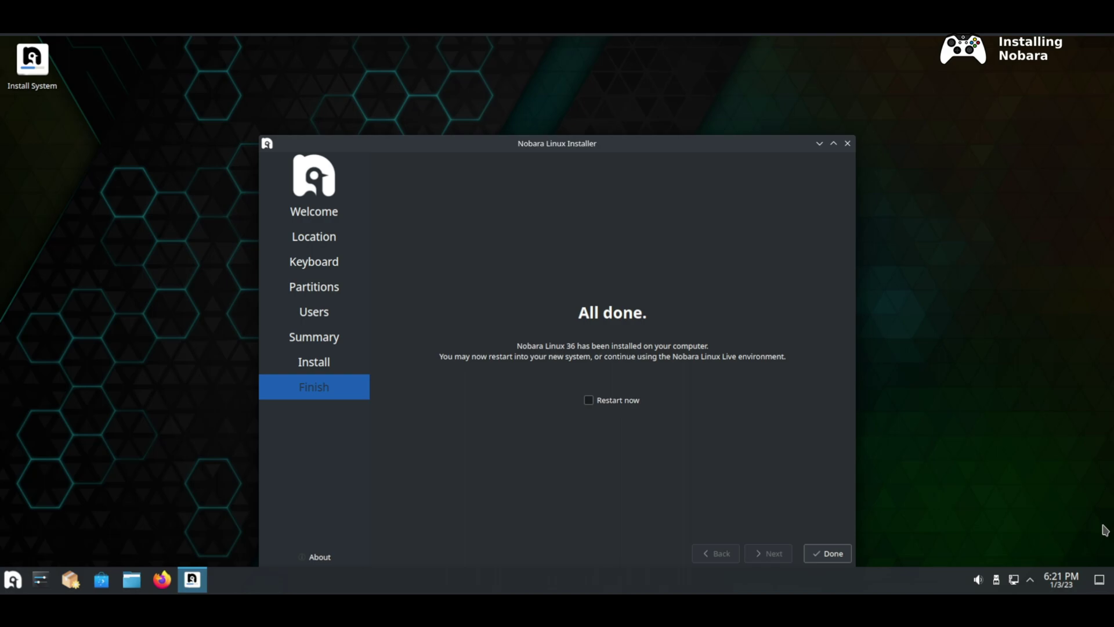
Tick Restart now and click Done to reboot into the installed system
{"action": "left_click", "coordinate": [588, 400]}
{"action": "left_click", "coordinate": [828, 555]}
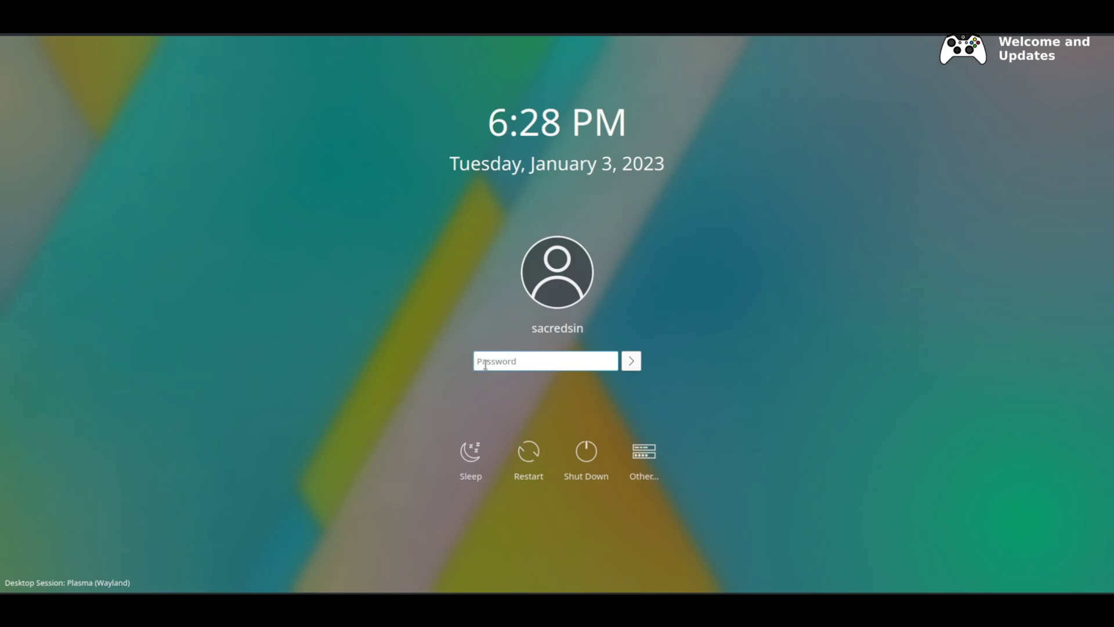
Type the account password on the KDE Plasma login screen to sign in
{"action": "type", "text": "a"}
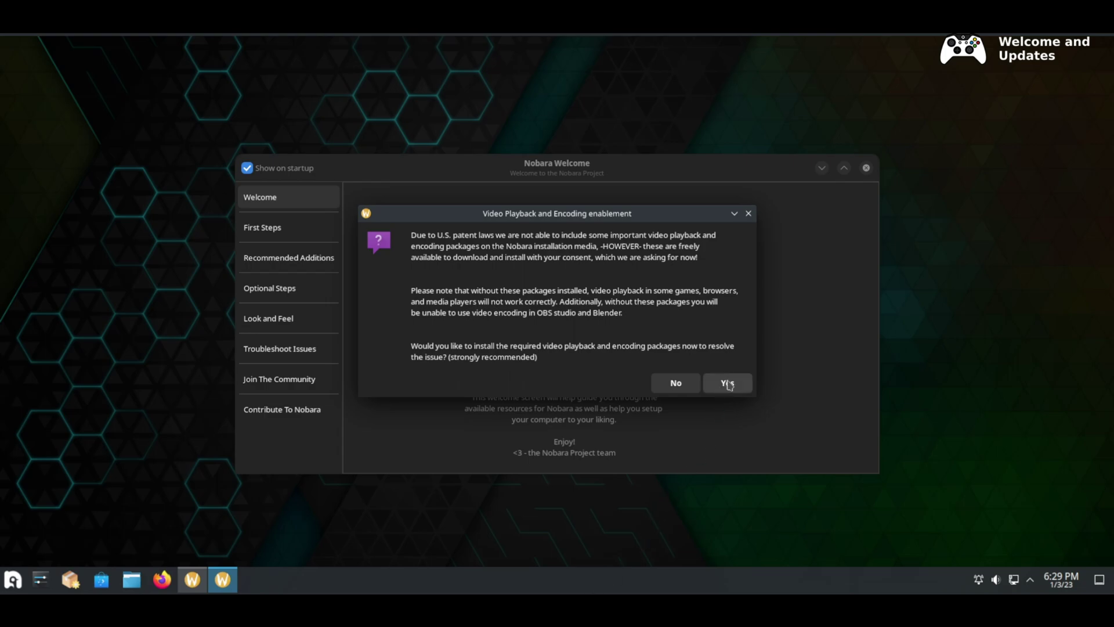
Accept the video playback and encoding packages and the system update, authenticating with the password each time
{"action": "left_click", "coordinate": [727, 384]}
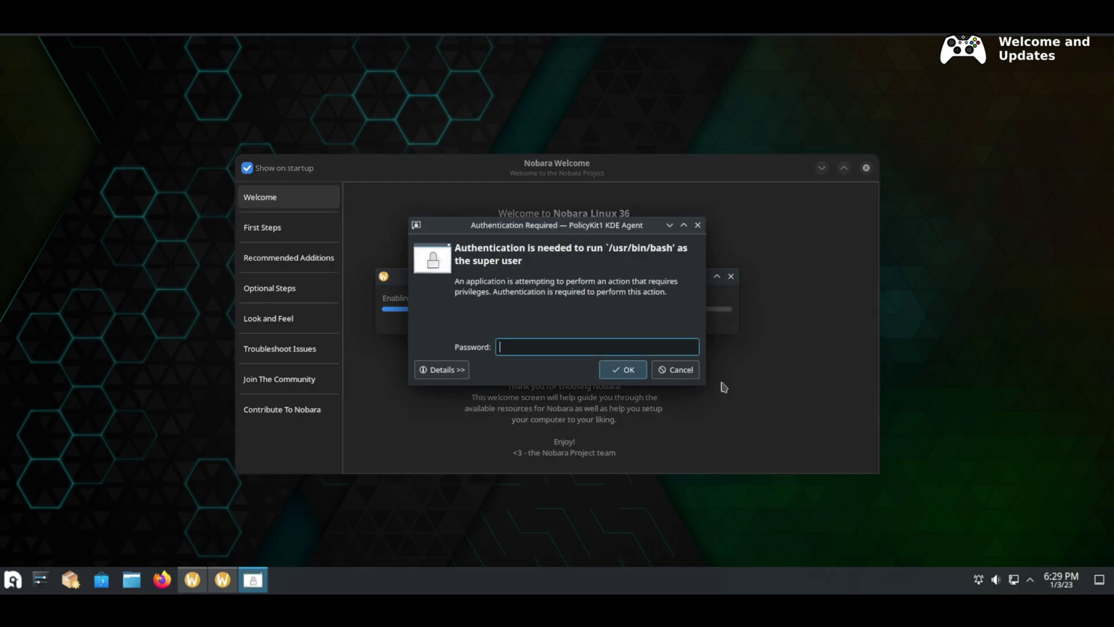
{"action": "type", "text": "a"}
{"action": "left_click", "coordinate": [623, 371]}
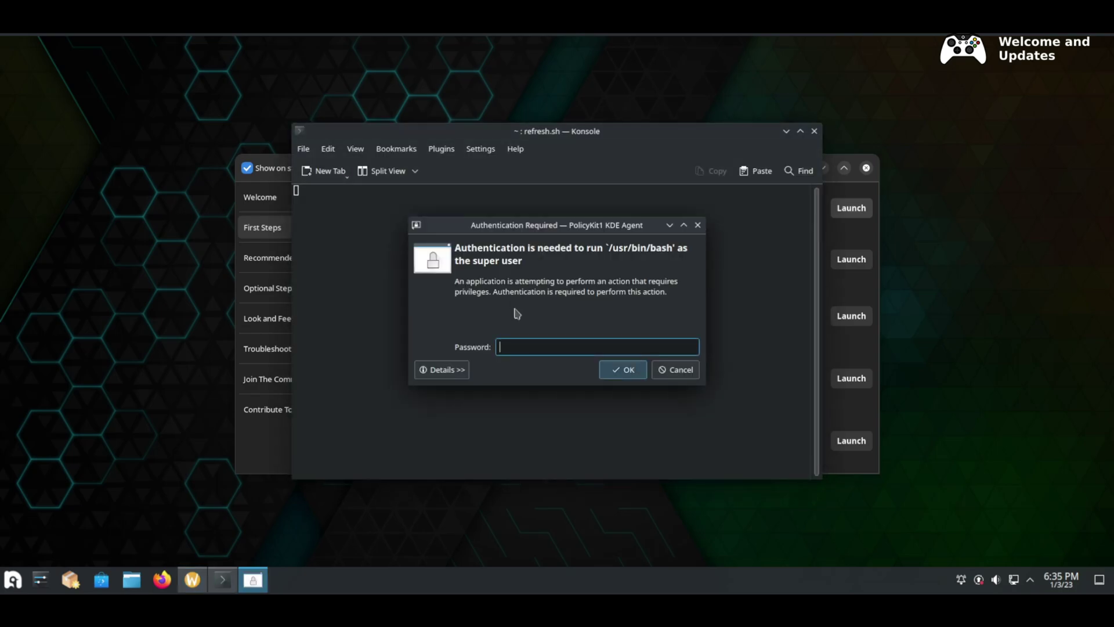
{"action": "type", "text": "•"}
{"action": "left_click", "coordinate": [637, 374]}
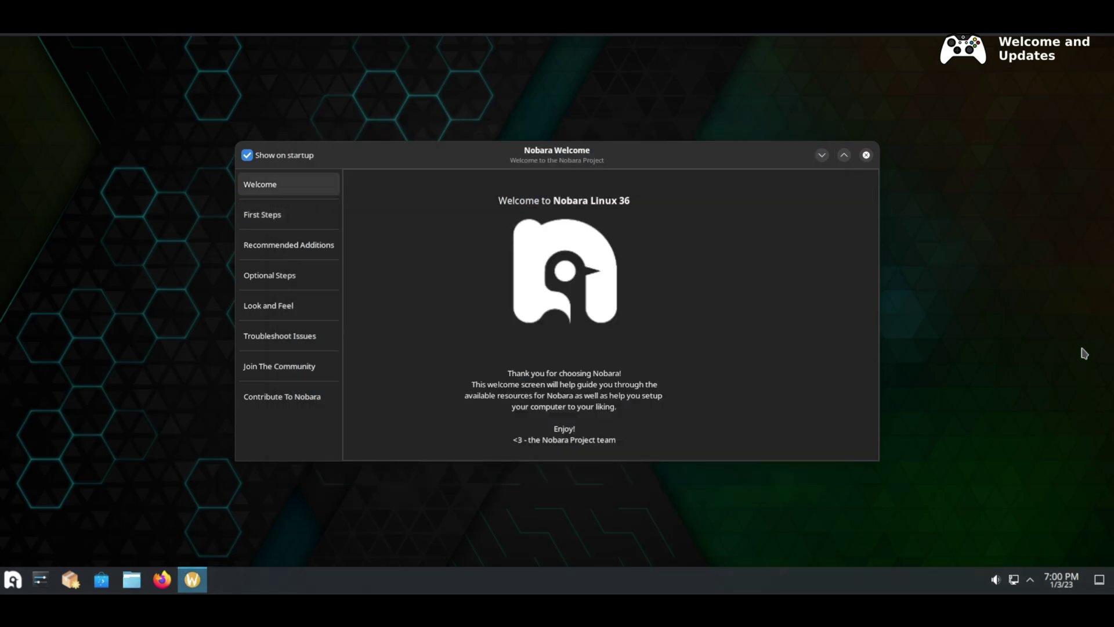
Browse First Steps, Optional Steps, Look and Feel, Troubleshoot Issues, Join The Community and Contribute To Nobara
{"action": "left_click", "coordinate": [277, 217]}
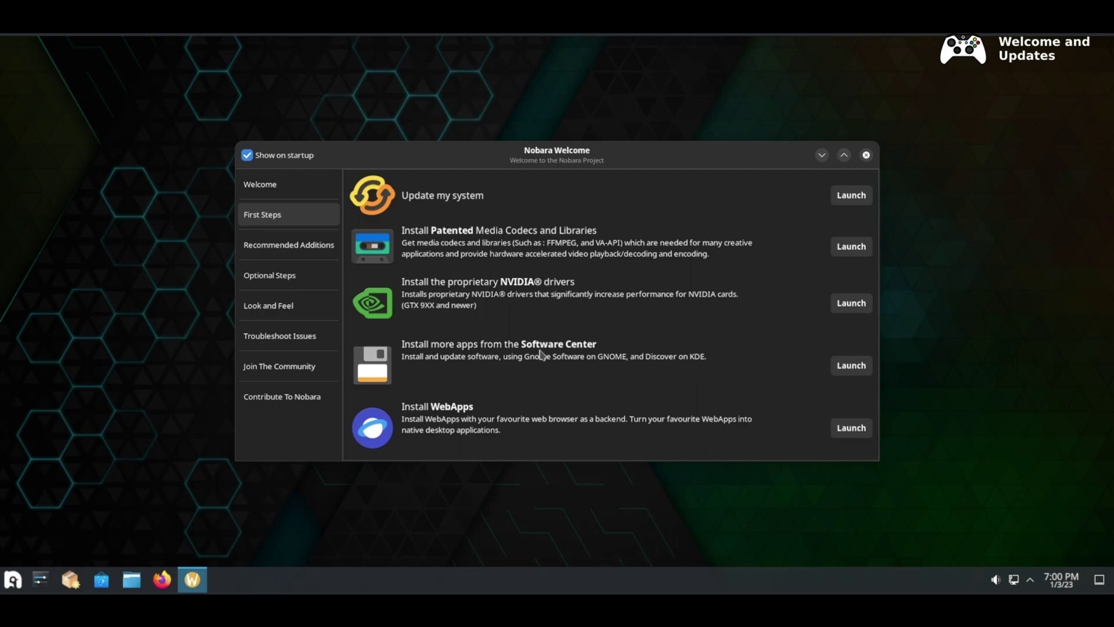
{"action": "left_click", "coordinate": [269, 275]}
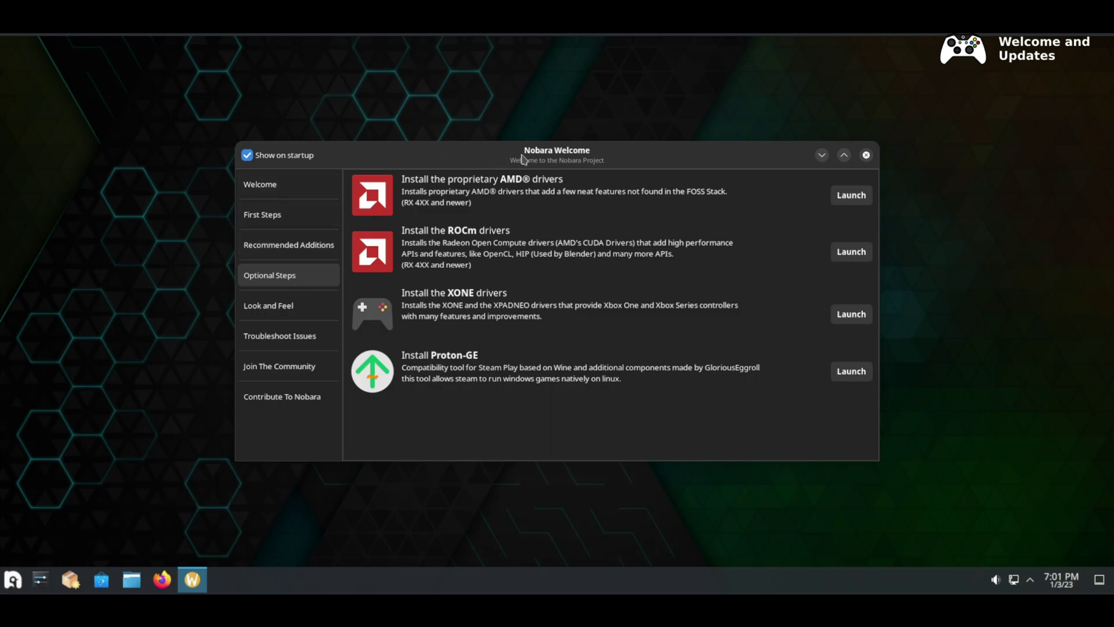
{"action": "left_click", "coordinate": [276, 306]}
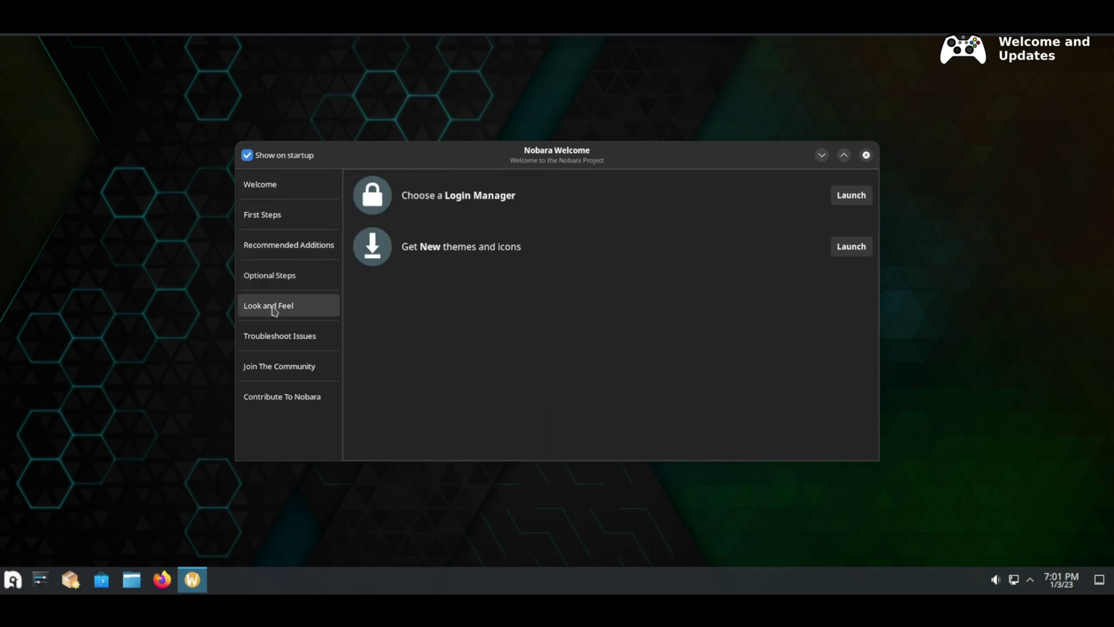
{"action": "left_click", "coordinate": [285, 341]}
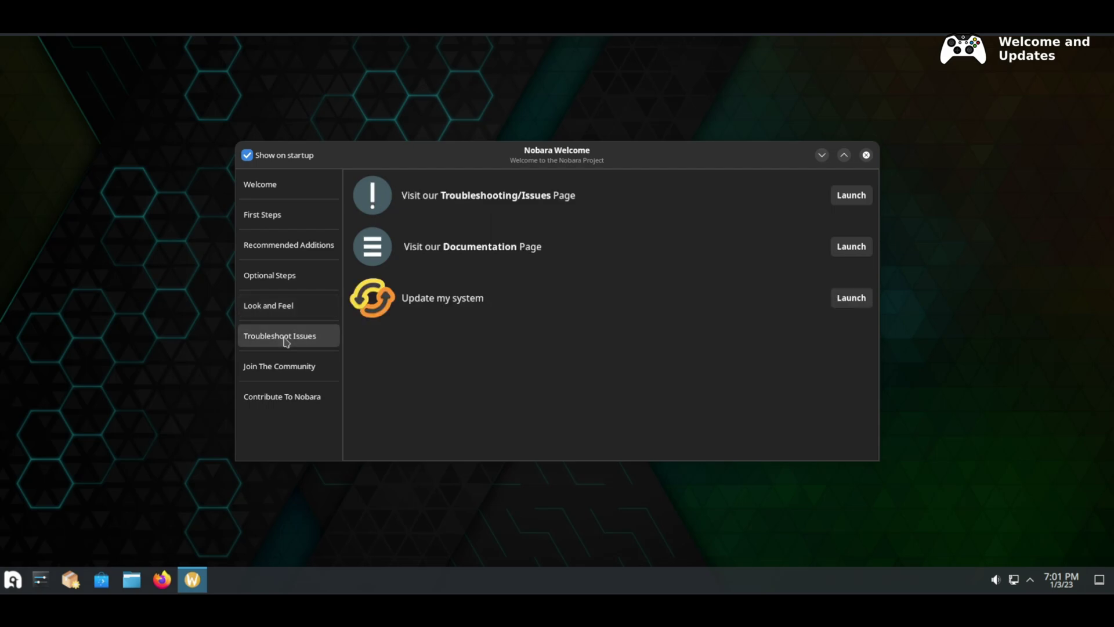
{"action": "left_click", "coordinate": [292, 368]}
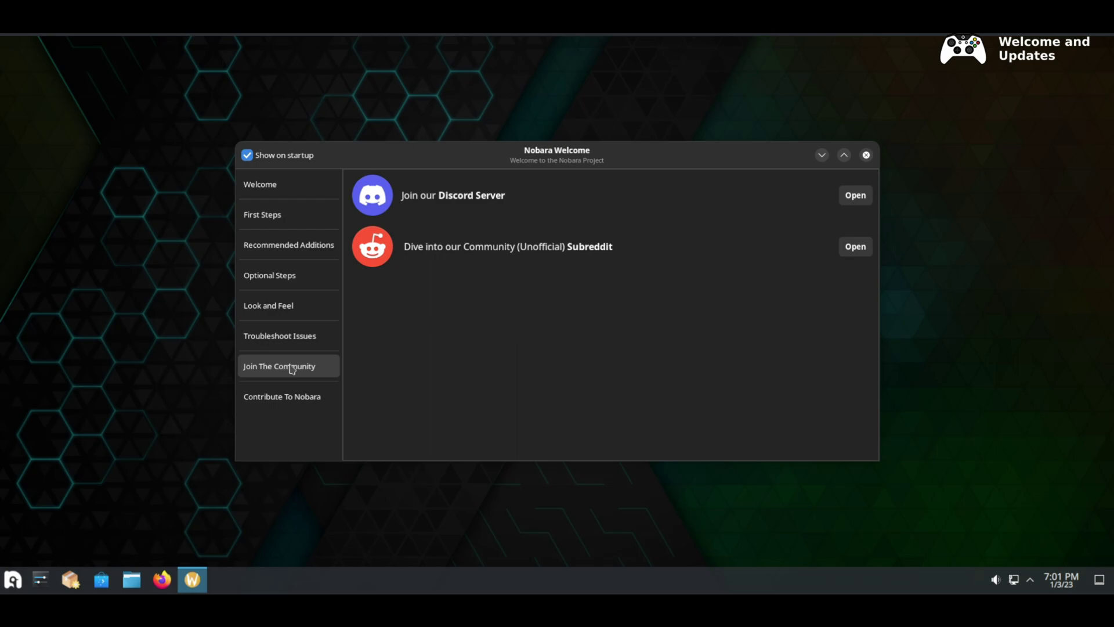
{"action": "left_click", "coordinate": [292, 399]}
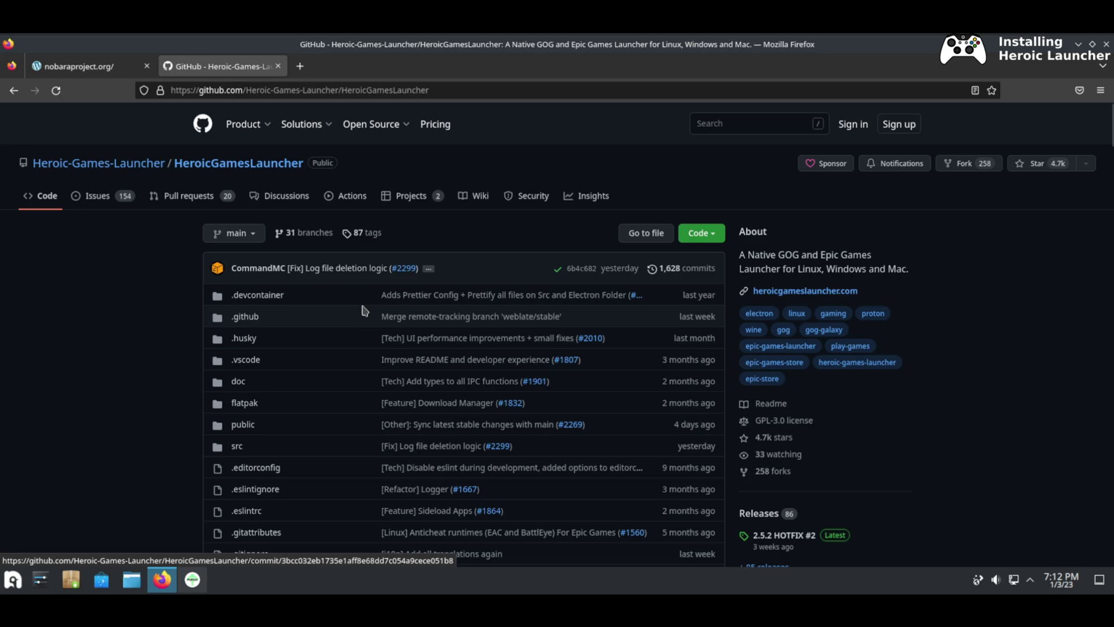
Open the Heroic 2.5.2 HOTFIX #2 release and scroll down to its Assets list
{"action": "scroll", "coordinate": [525, 331], "scroll_direction": "down", "scroll_amount": 2}
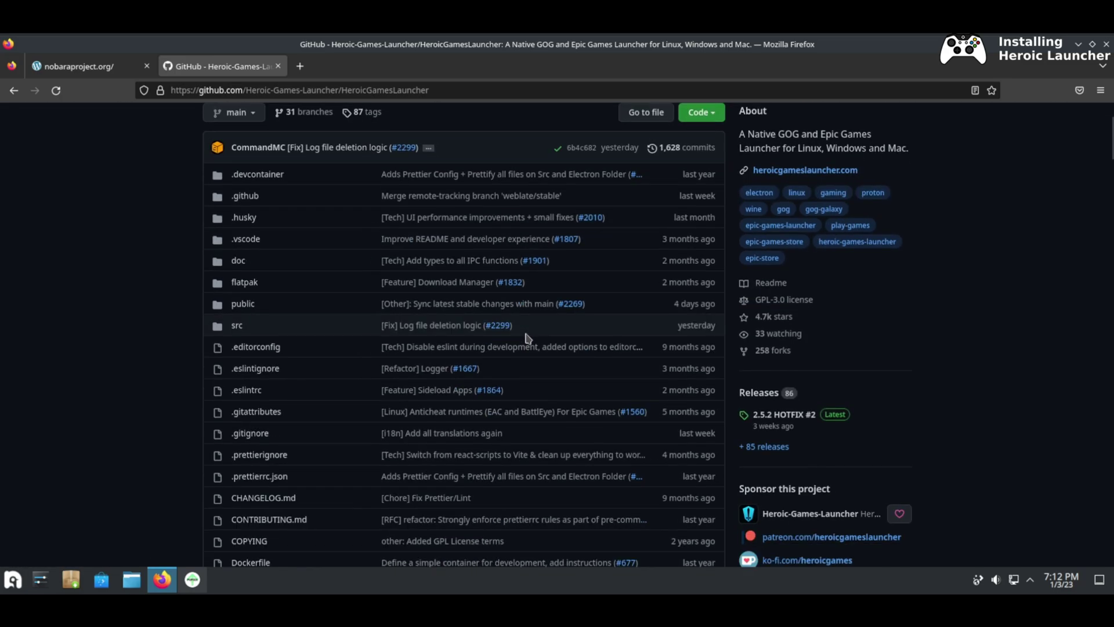
{"action": "left_click", "coordinate": [772, 417]}
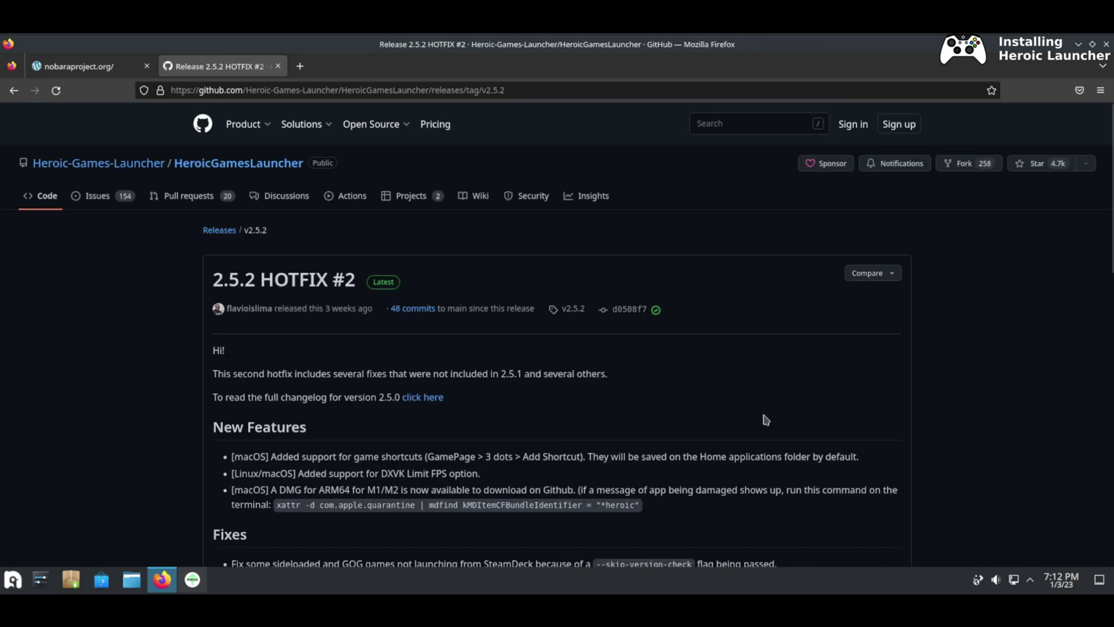
{"action": "scroll", "coordinate": [378, 393], "scroll_direction": "down", "scroll_amount": 15}
{"action": "scroll", "coordinate": [371, 393], "scroll_direction": "down", "scroll_amount": 6}
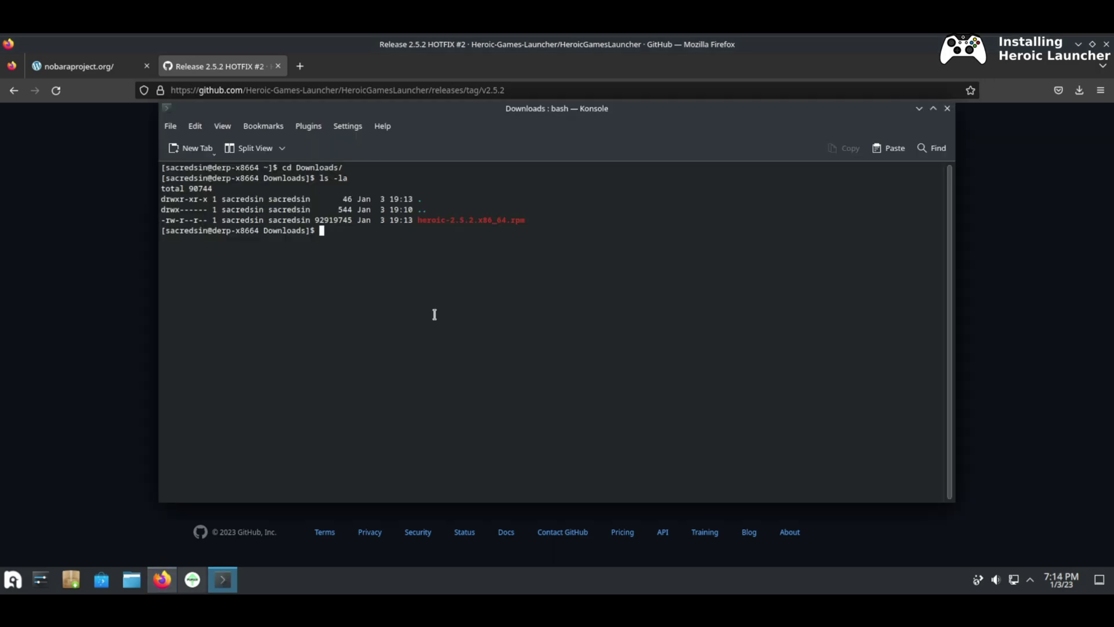
Install heroic-2.5.2.x86_64.rpm from Downloads with sudo dnf install, pasting the file name
{"action": "type", "text": "sudo dnf install"}
{"action": "left_click_drag", "start_coordinate": [418, 220], "coordinate": [539, 217]}
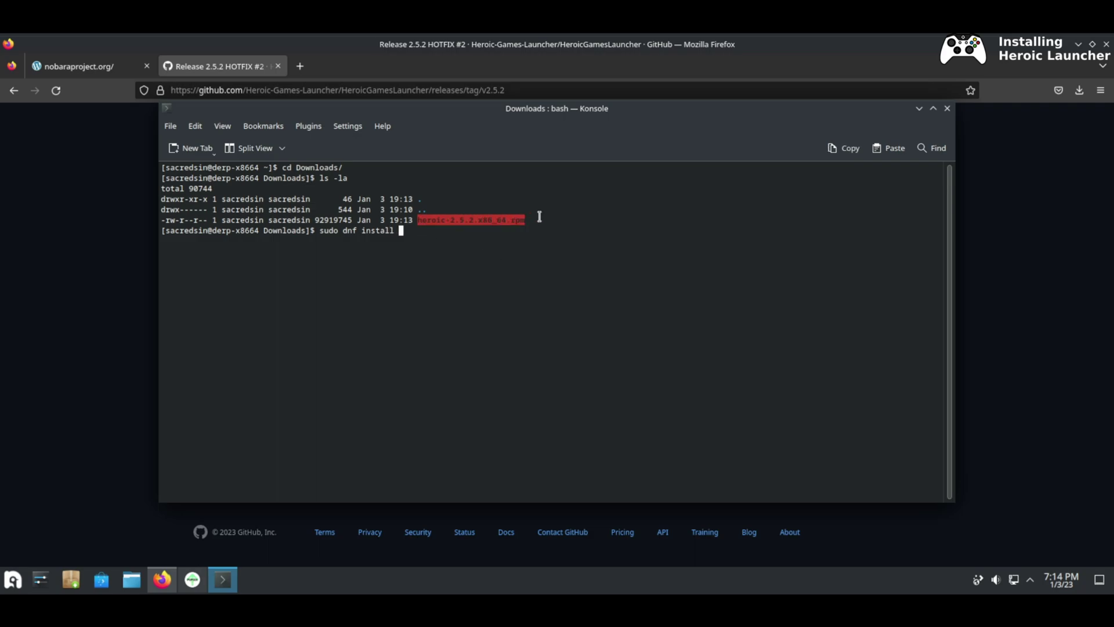
{"action": "middle_click", "coordinate": [533, 217]}
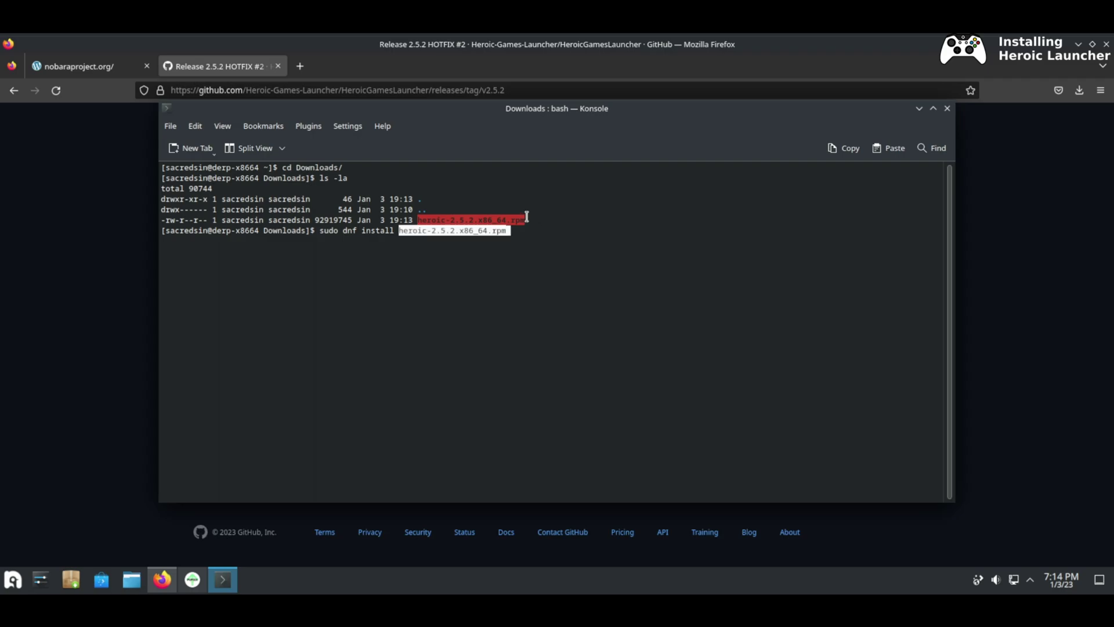
{"action": "key", "text": "Return"}
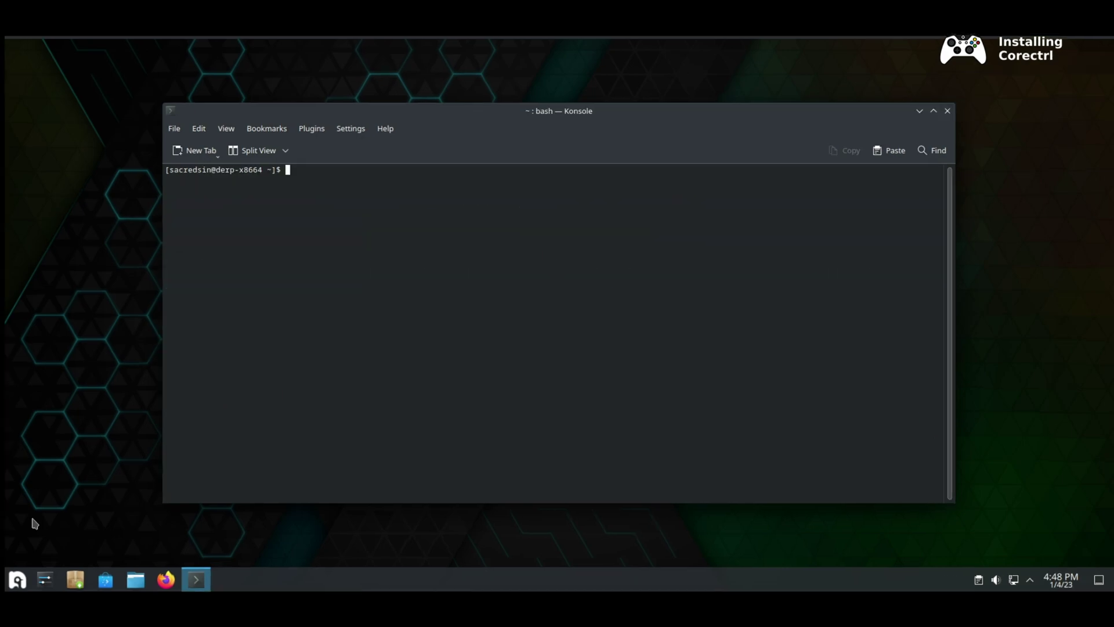
Run 'sudo dnf install corectrl' and answer y to the transaction prompt
{"action": "type", "text": "sudo dnf install corectrl"}
{"action": "key", "text": "Return"}
{"action": "key", "text": "Return"}
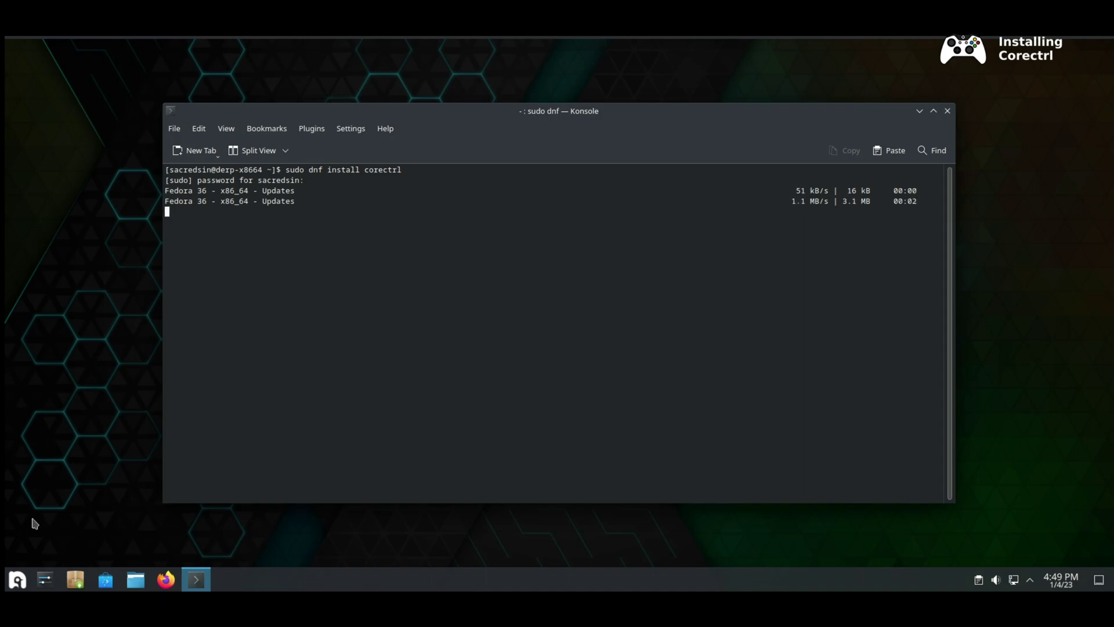
{"action": "type", "text": "y"}
{"action": "key", "text": "Return"}
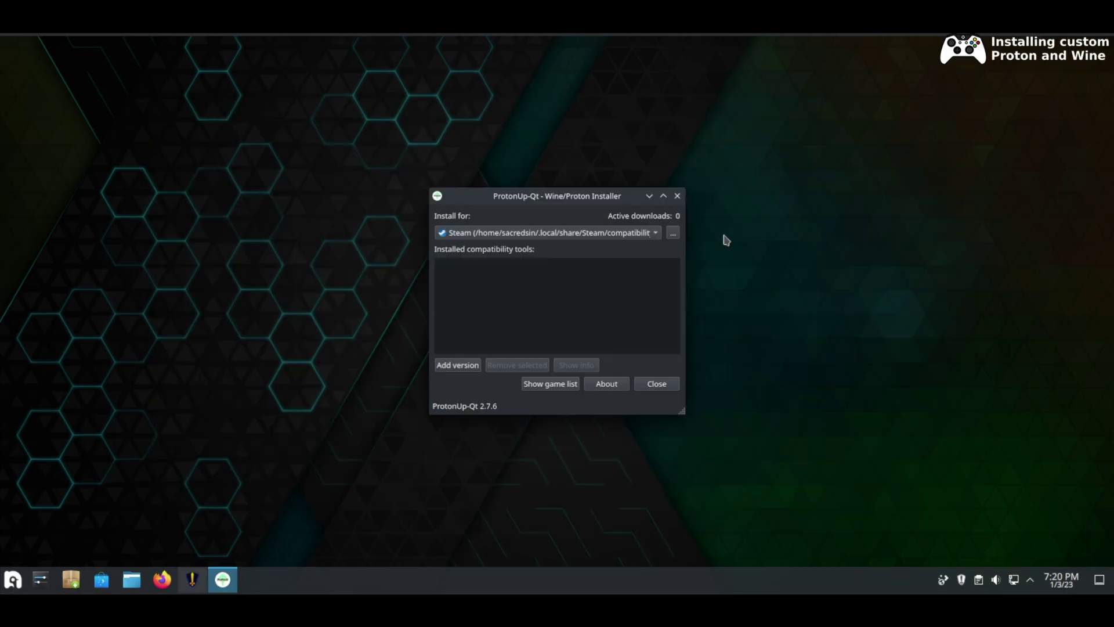
Keep Steam as the target and add a GE-Proton compatibility tool version
{"action": "left_click", "coordinate": [538, 234]}
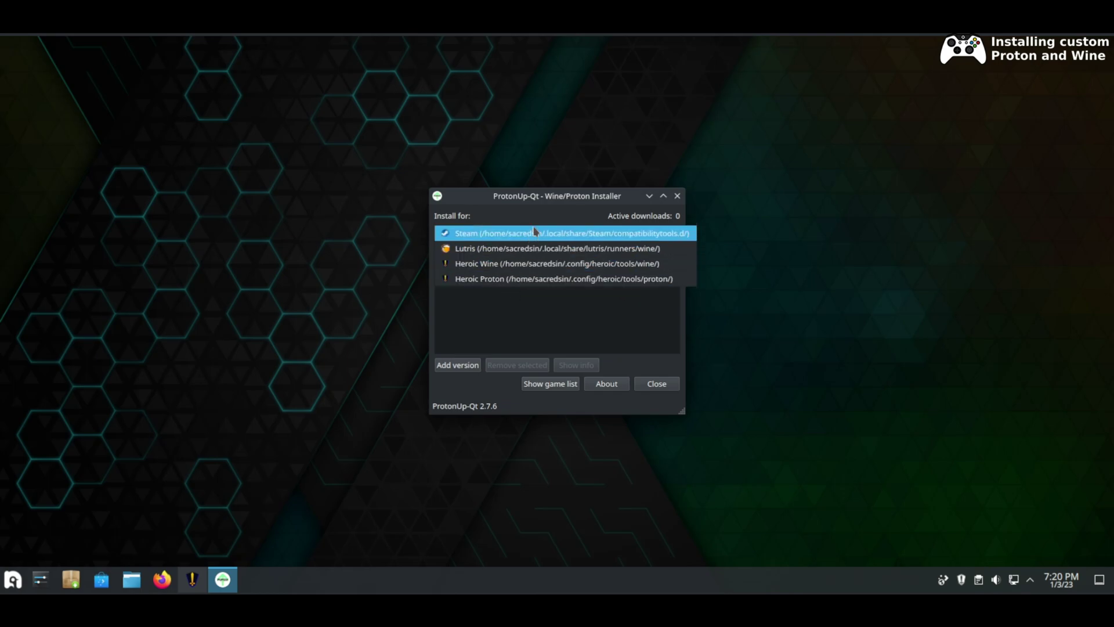
{"action": "left_click", "coordinate": [514, 234]}
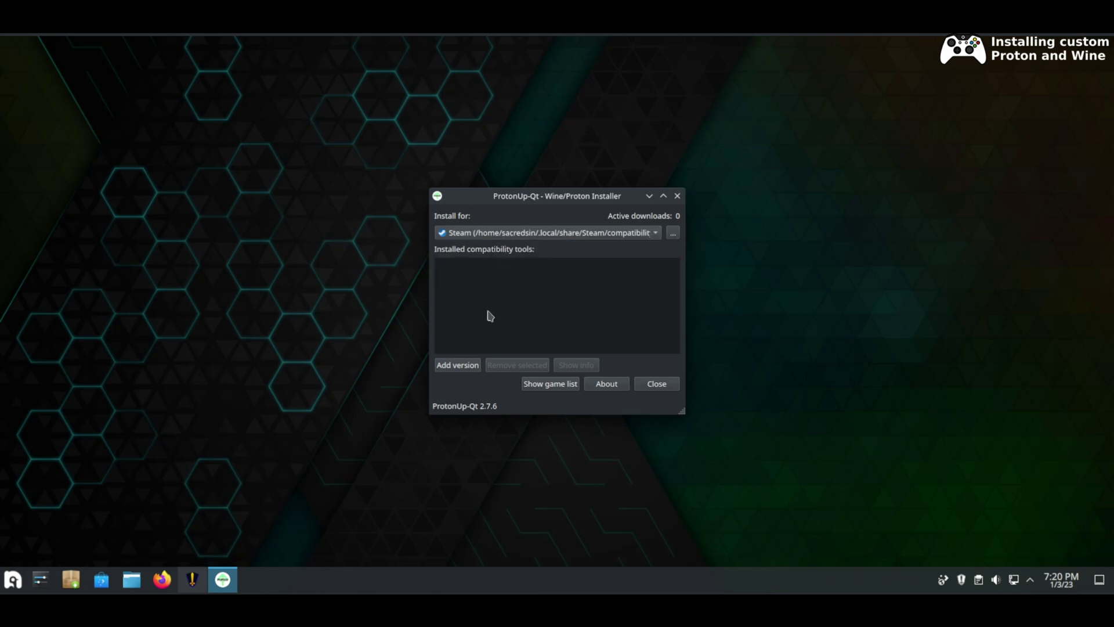
{"action": "left_click", "coordinate": [452, 366]}
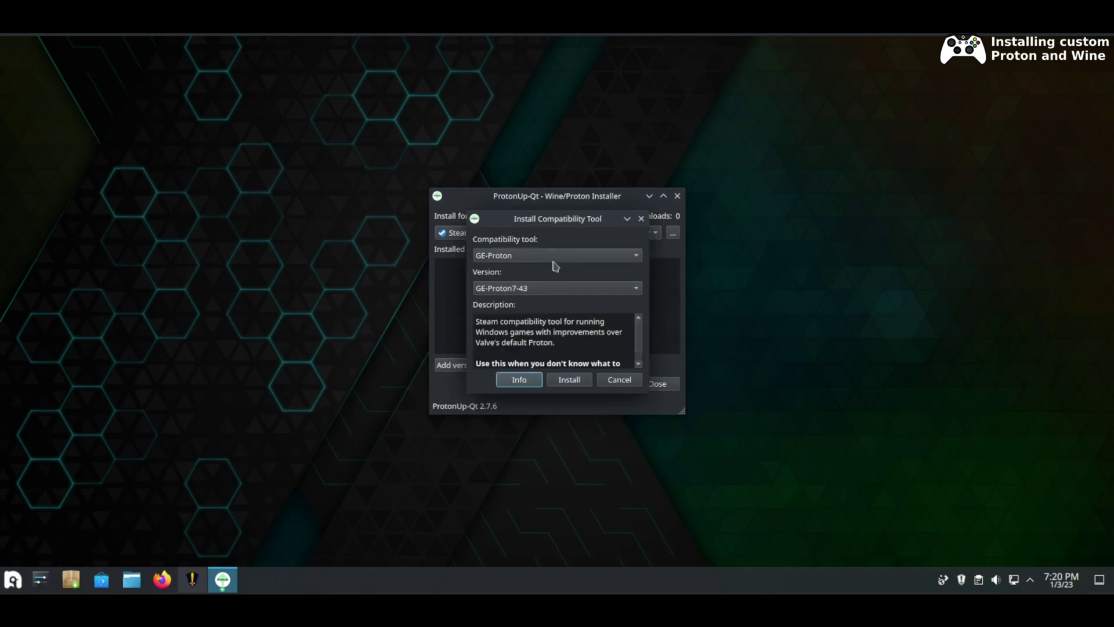
{"action": "left_click", "coordinate": [553, 258]}
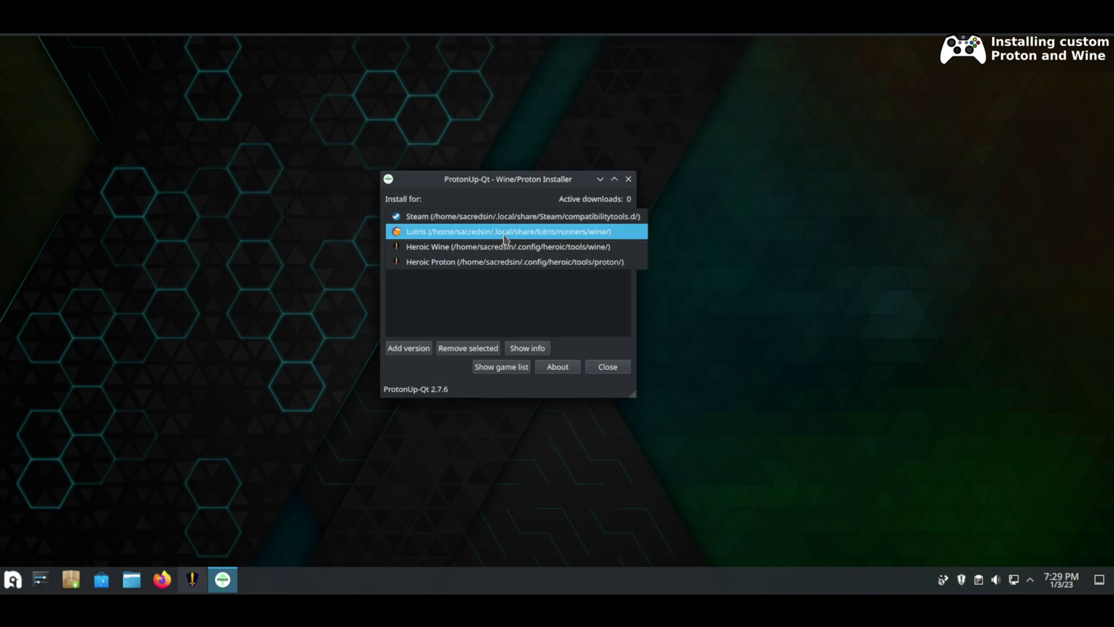
Switch the target to Lutris and add a Wine-GE compatibility tool version
{"action": "left_click", "coordinate": [505, 238]}
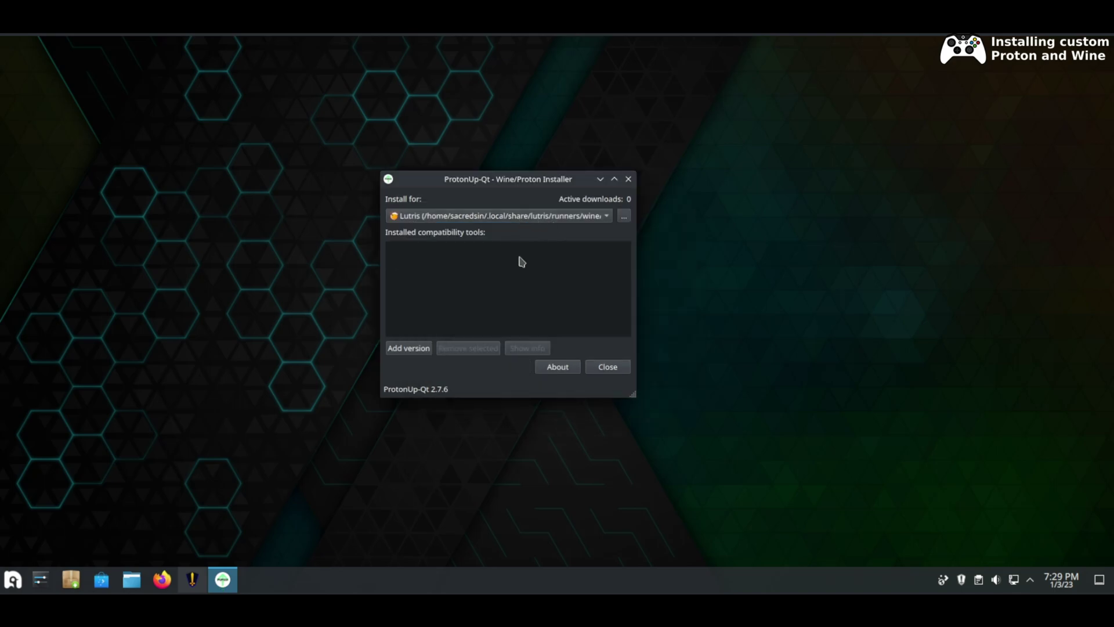
{"action": "left_click", "coordinate": [400, 350]}
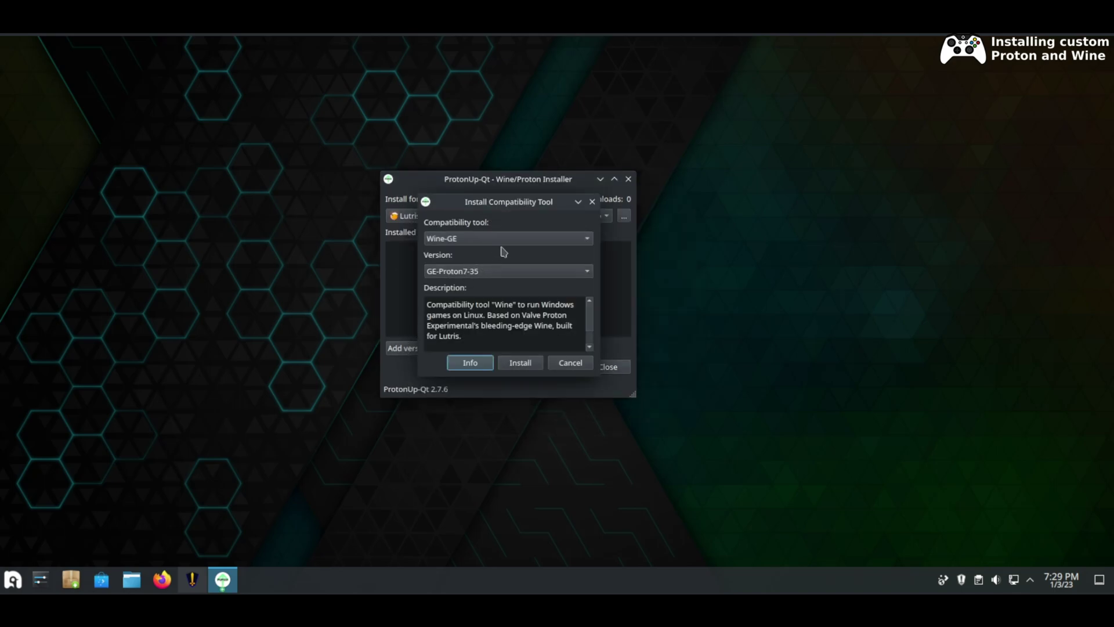
{"action": "left_click", "coordinate": [511, 238]}
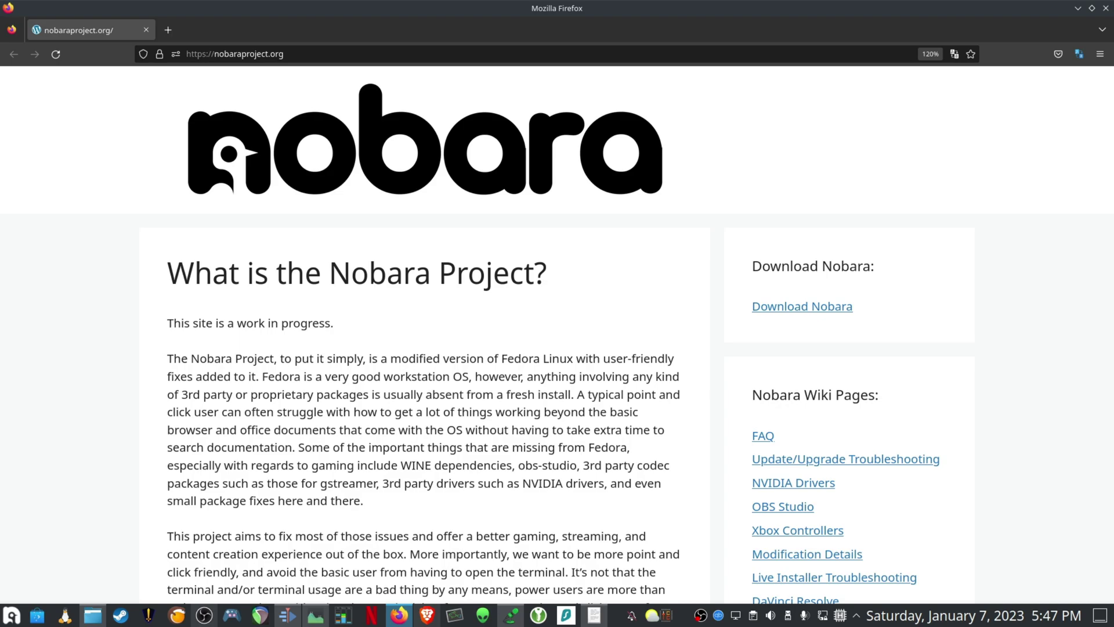
Scroll the Nobara feature list past the bug fix, Nvidia, codec, Blender, Davinci Resolve and OBS Studio sections to WINE
{"action": "scroll", "coordinate": [557, 336], "scroll_direction": "down", "scroll_amount": 15}
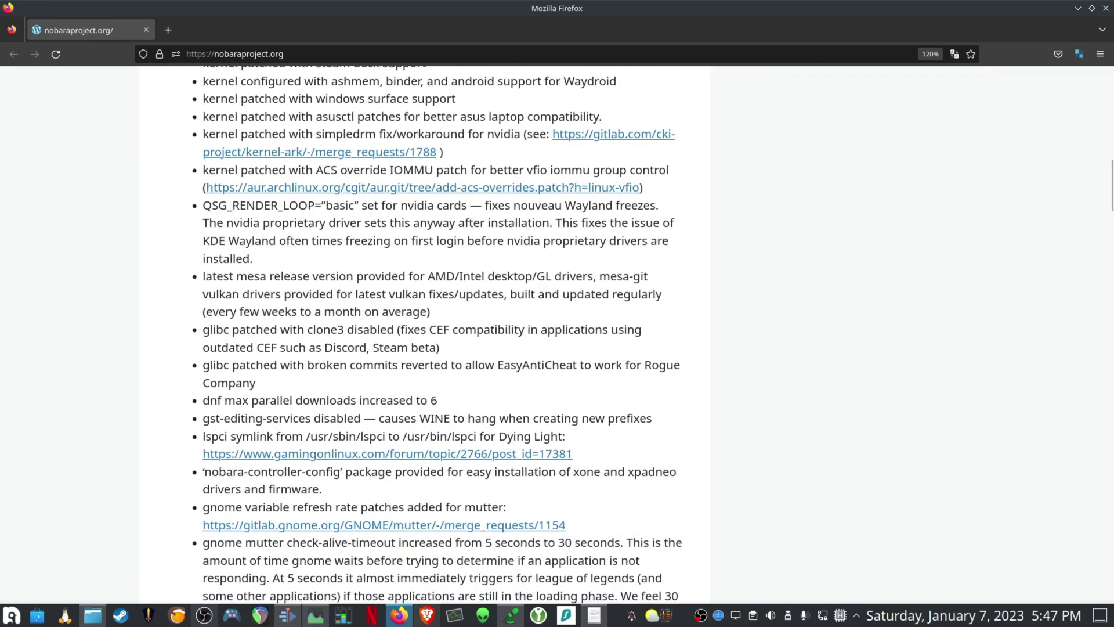
{"action": "scroll", "coordinate": [557, 337], "scroll_direction": "up", "scroll_amount": 2}
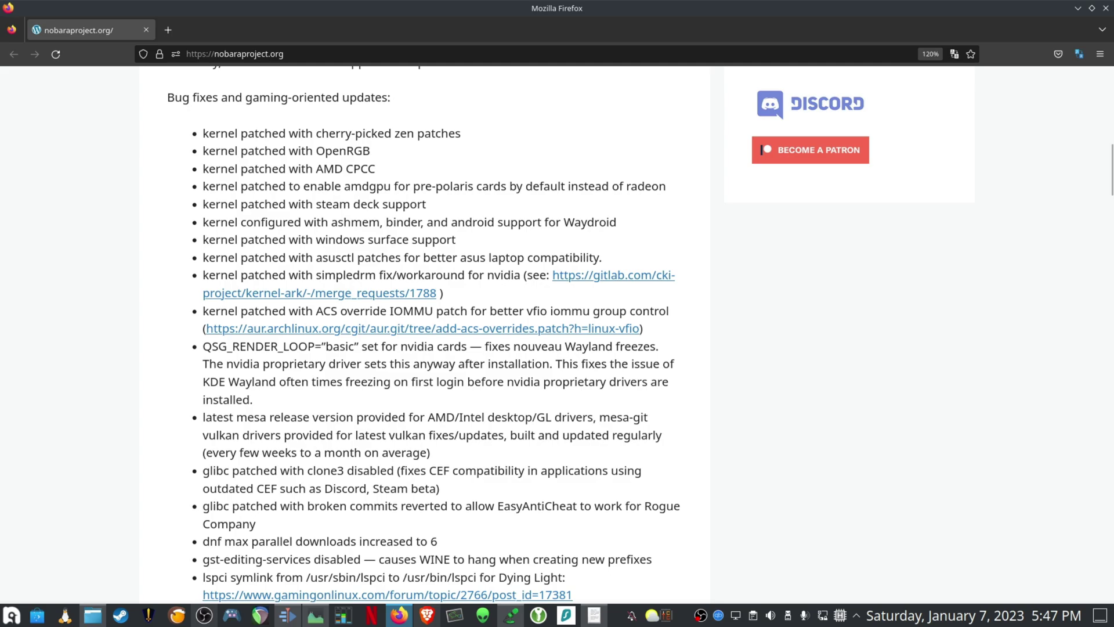
{"action": "scroll", "coordinate": [411, 335], "scroll_direction": "down", "scroll_amount": 9}
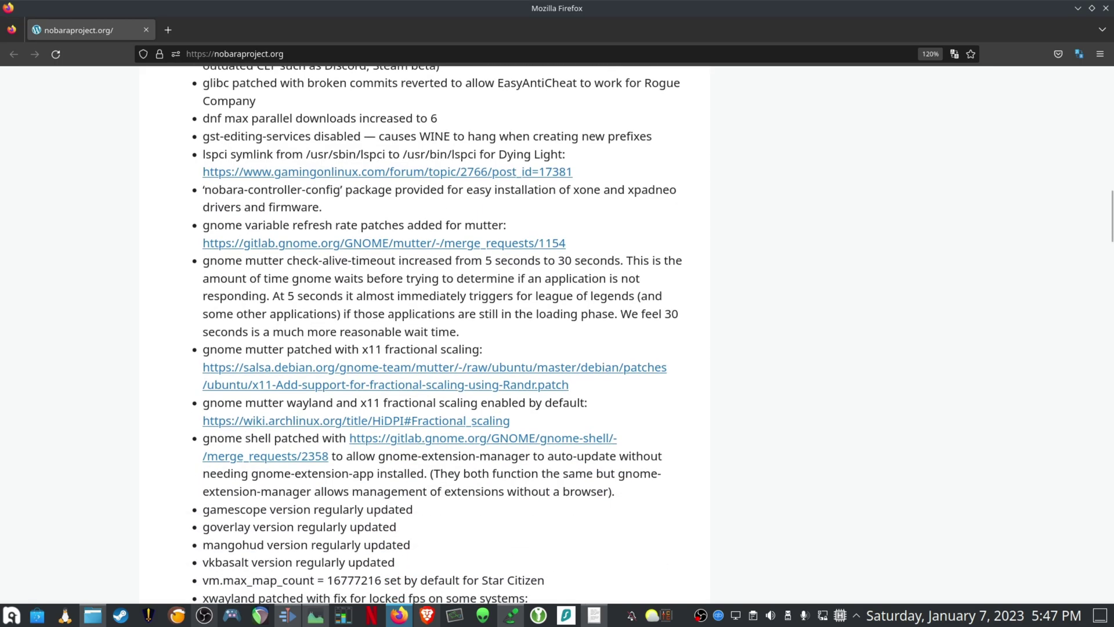
{"action": "scroll", "coordinate": [411, 334], "scroll_direction": "down", "scroll_amount": 3}
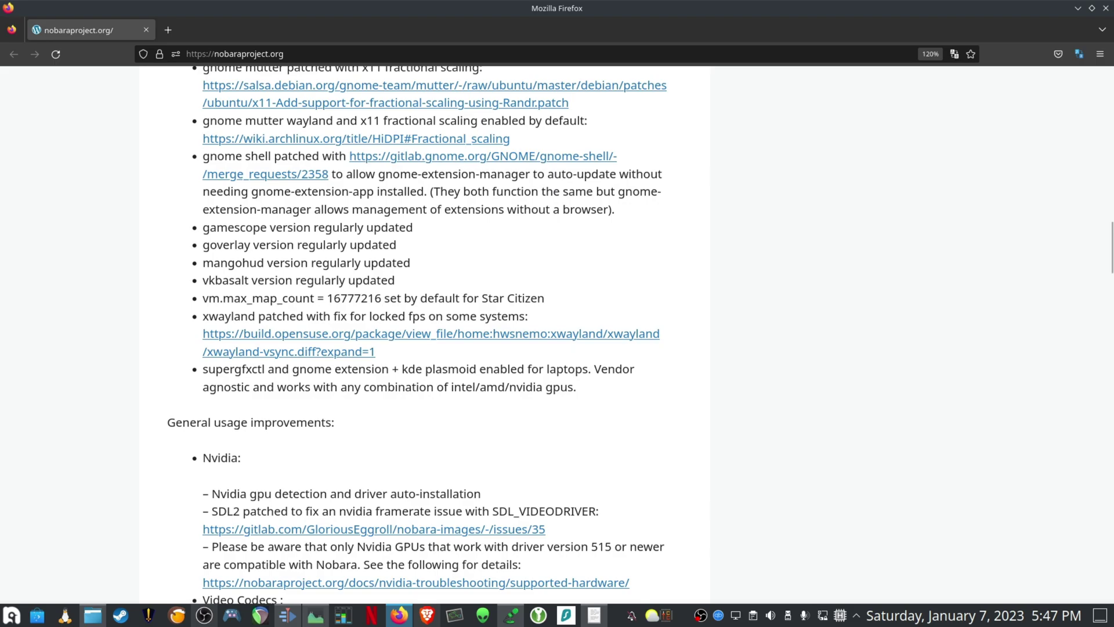
{"action": "scroll", "coordinate": [423, 334], "scroll_direction": "down", "scroll_amount": 6}
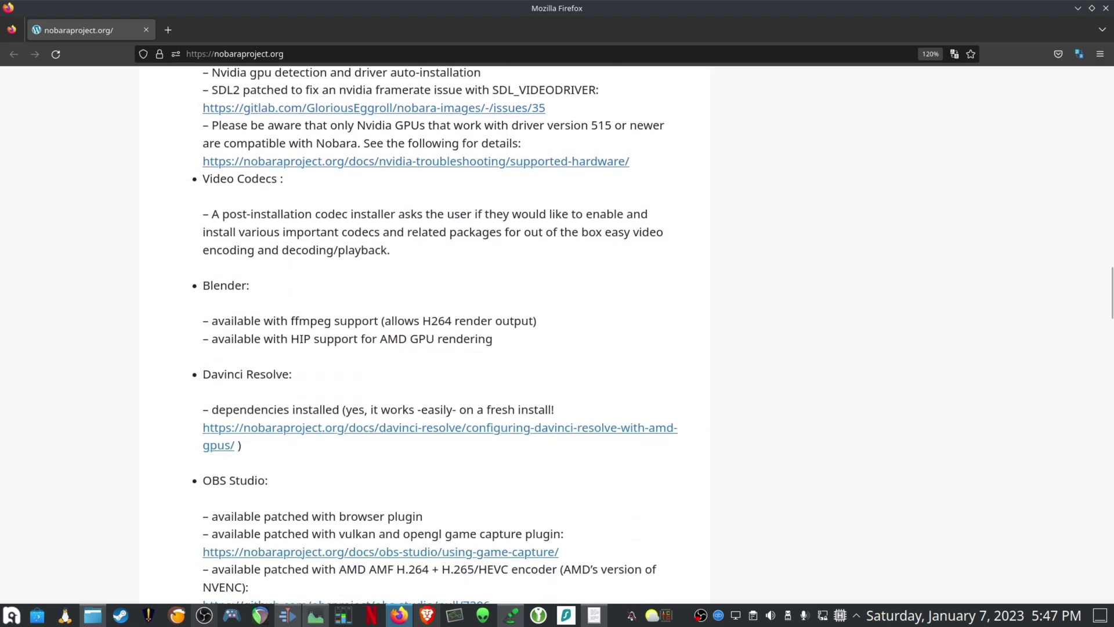
{"action": "scroll", "coordinate": [424, 333], "scroll_direction": "down", "scroll_amount": 3}
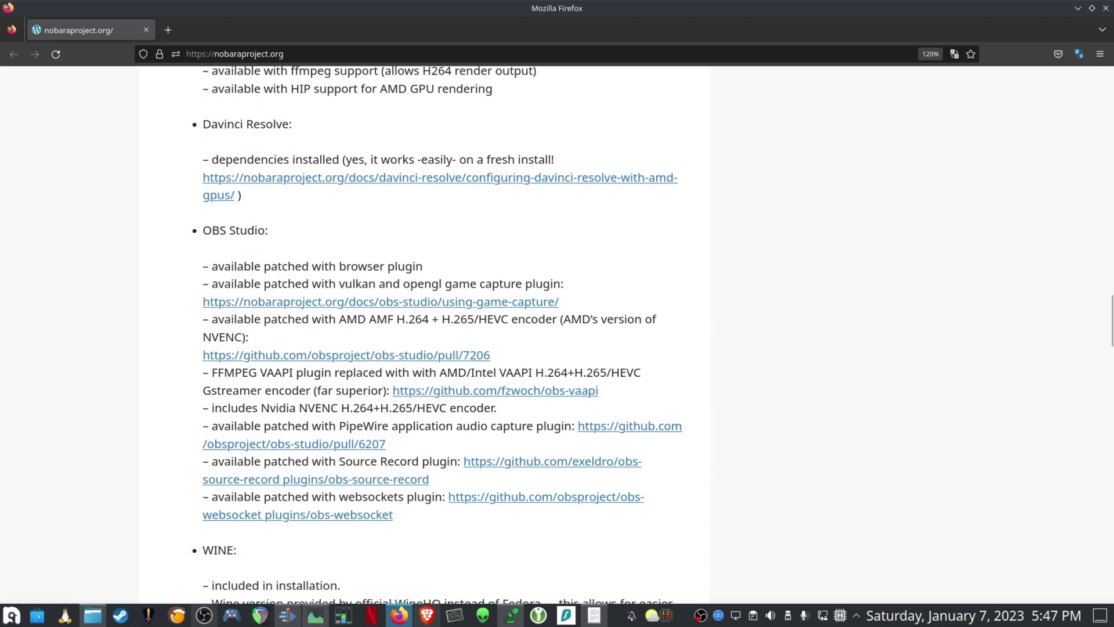
{"action": "scroll", "coordinate": [424, 333], "scroll_direction": "up", "scroll_amount": 3}
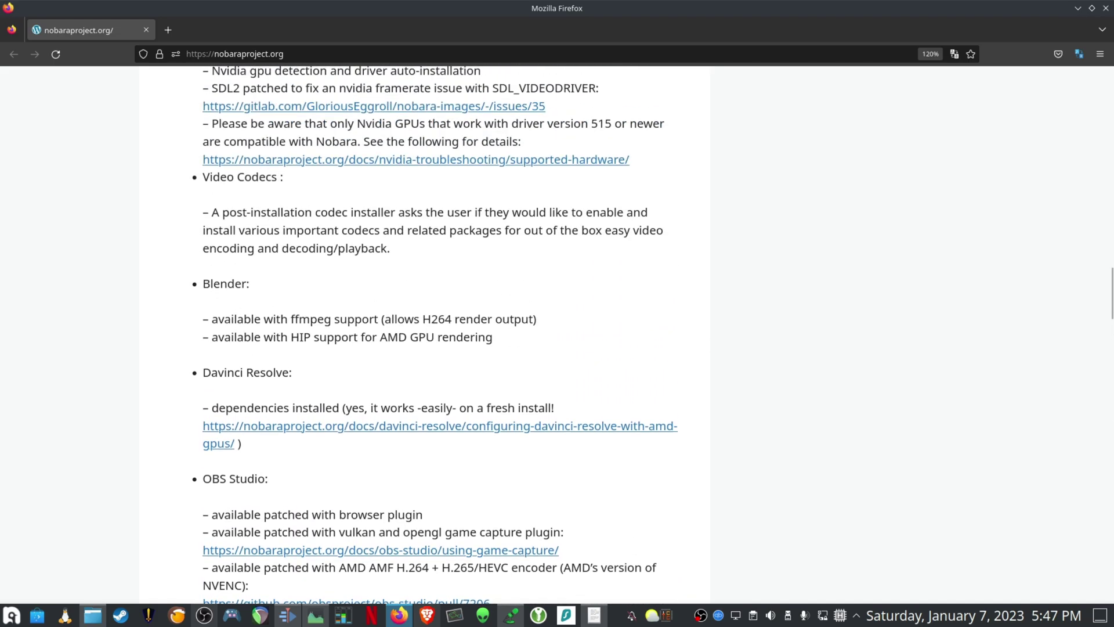
{"action": "scroll", "coordinate": [423, 333], "scroll_direction": "down", "scroll_amount": 2}
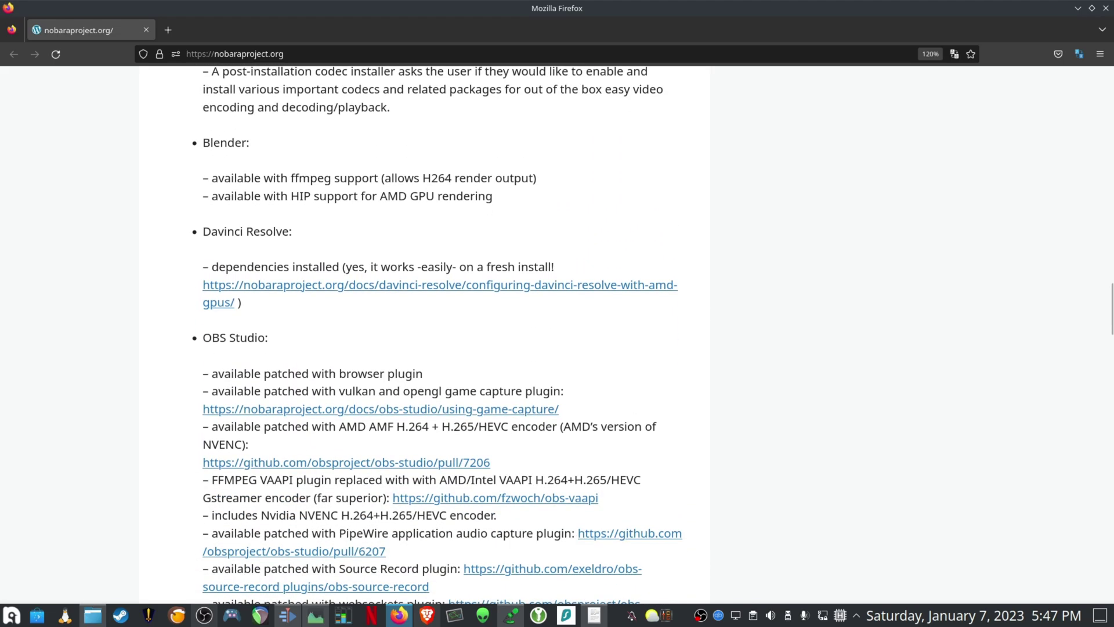
{"action": "scroll", "coordinate": [424, 333], "scroll_direction": "down", "scroll_amount": 2}
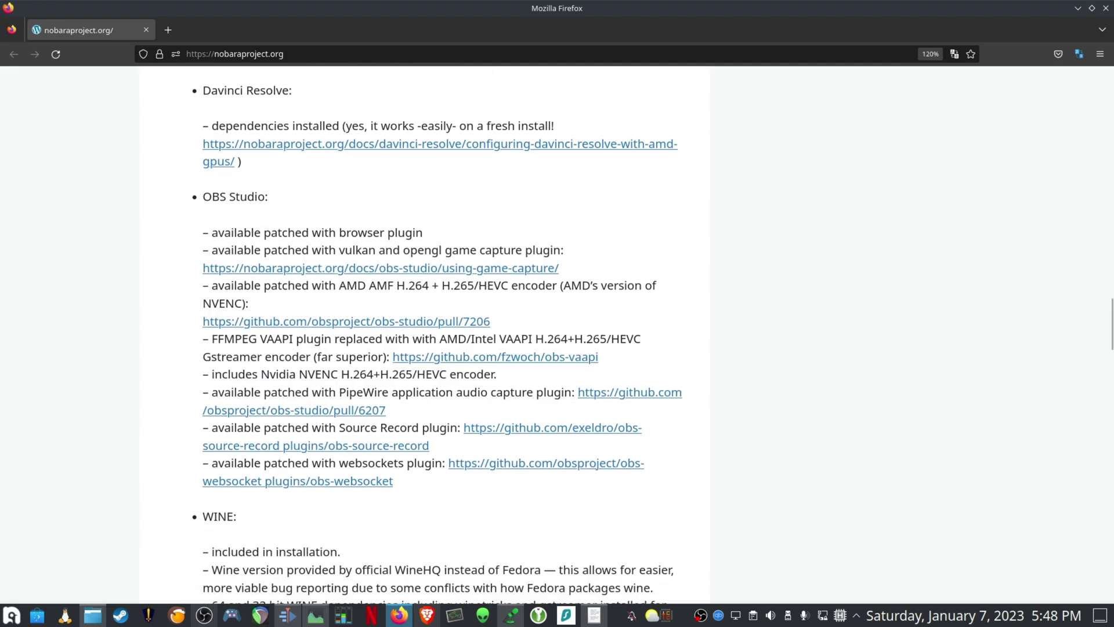
Scroll past the Proton, Flatpak, Steam, Lutris and Vapoursynth sections, highlighting 'Vapoursynth', to the nobara-appstream list
{"action": "scroll", "coordinate": [424, 334], "scroll_direction": "down", "scroll_amount": 6}
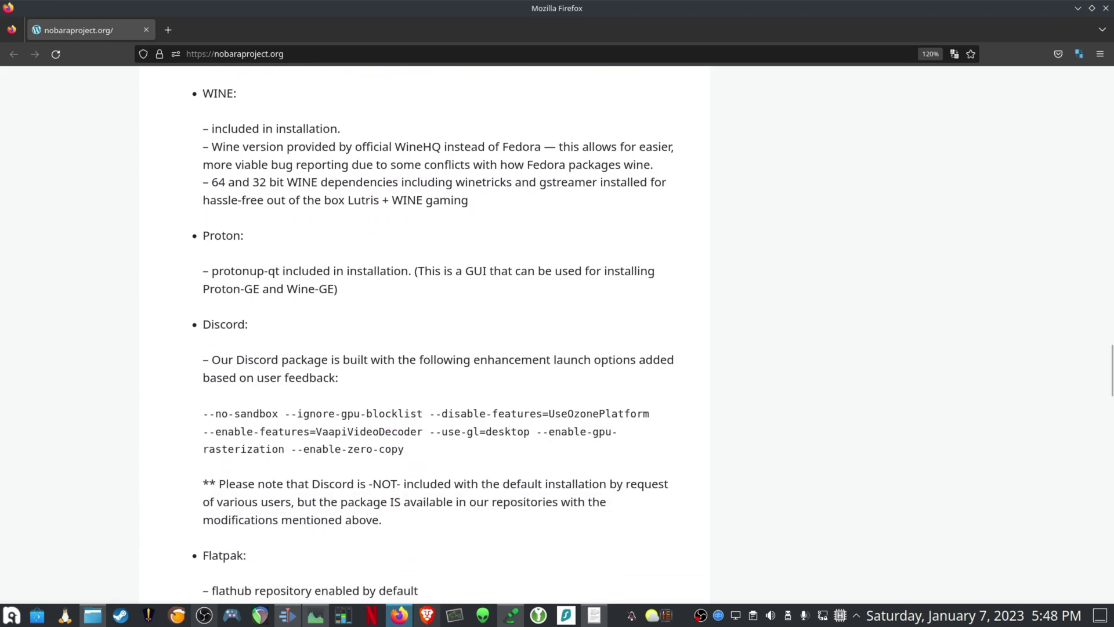
{"action": "scroll", "coordinate": [424, 333], "scroll_direction": "down", "scroll_amount": 2}
{"action": "scroll", "coordinate": [424, 333], "scroll_direction": "up", "scroll_amount": 2}
{"action": "scroll", "coordinate": [424, 334], "scroll_direction": "down", "scroll_amount": 4}
{"action": "scroll", "coordinate": [423, 334], "scroll_direction": "down", "scroll_amount": 6}
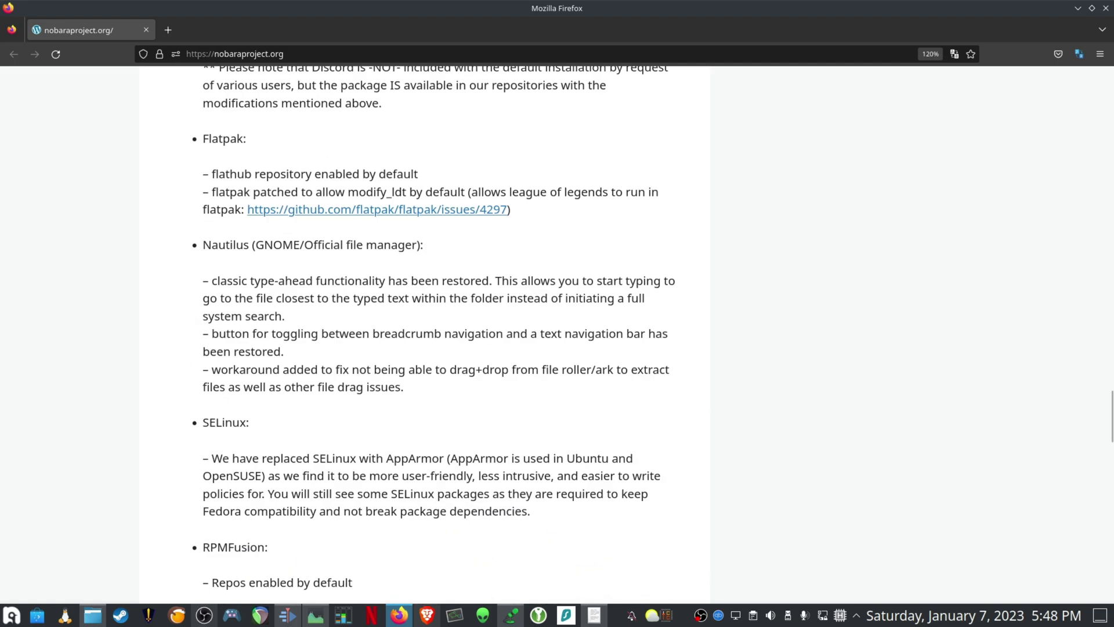
{"action": "scroll", "coordinate": [238, 543], "scroll_direction": "down", "scroll_amount": 2}
{"action": "double_click", "coordinate": [237, 543]}
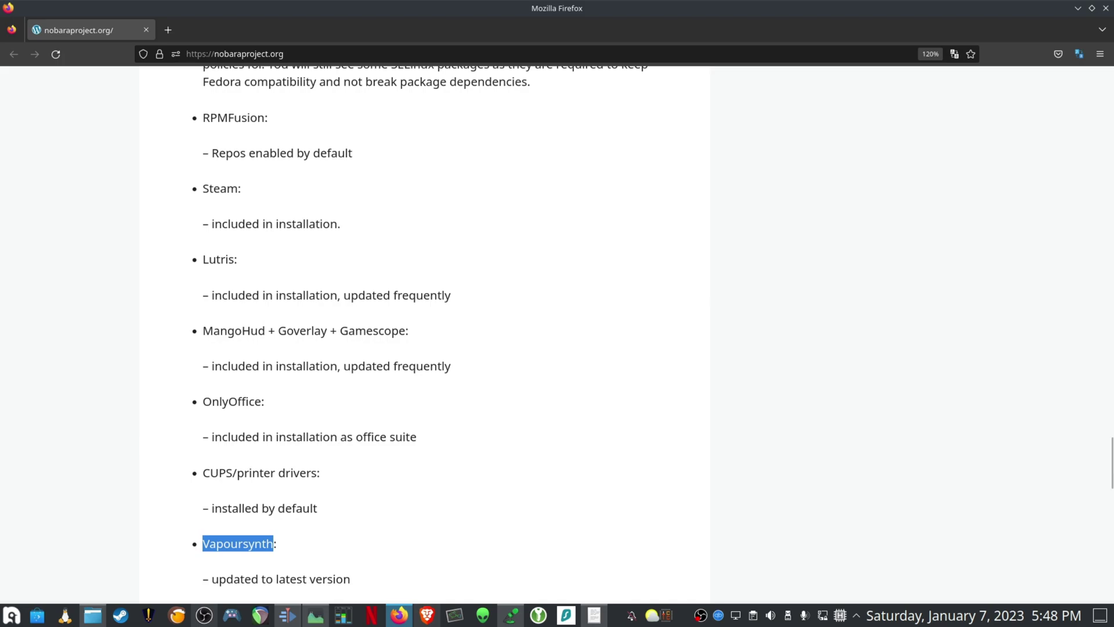
{"action": "scroll", "coordinate": [423, 335], "scroll_direction": "down", "scroll_amount": 4}
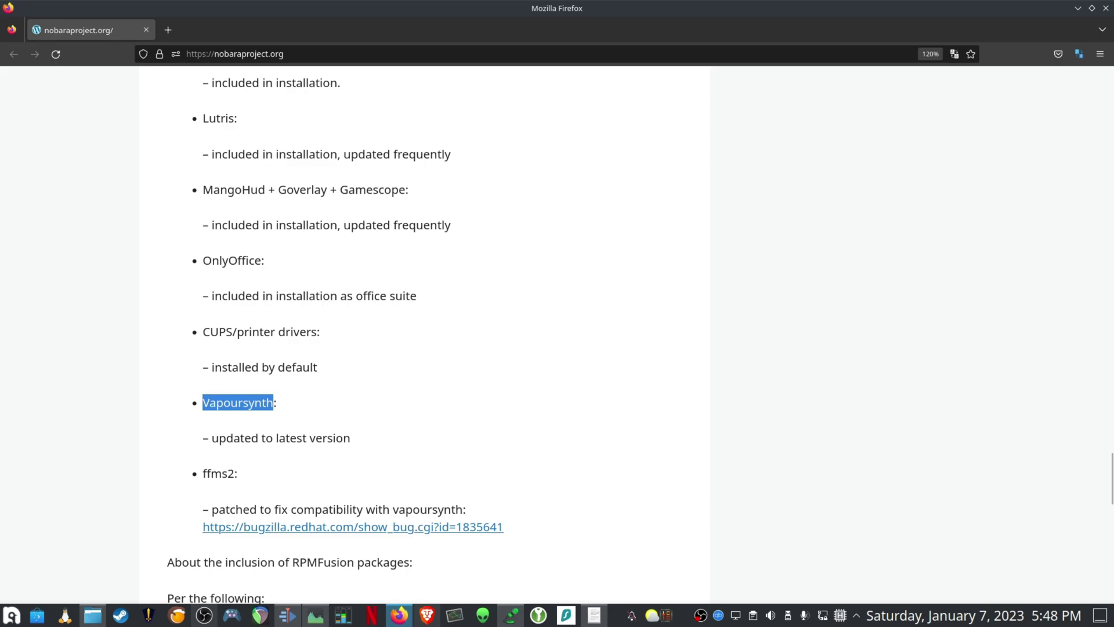
{"action": "scroll", "coordinate": [423, 335], "scroll_direction": "down", "scroll_amount": 15}
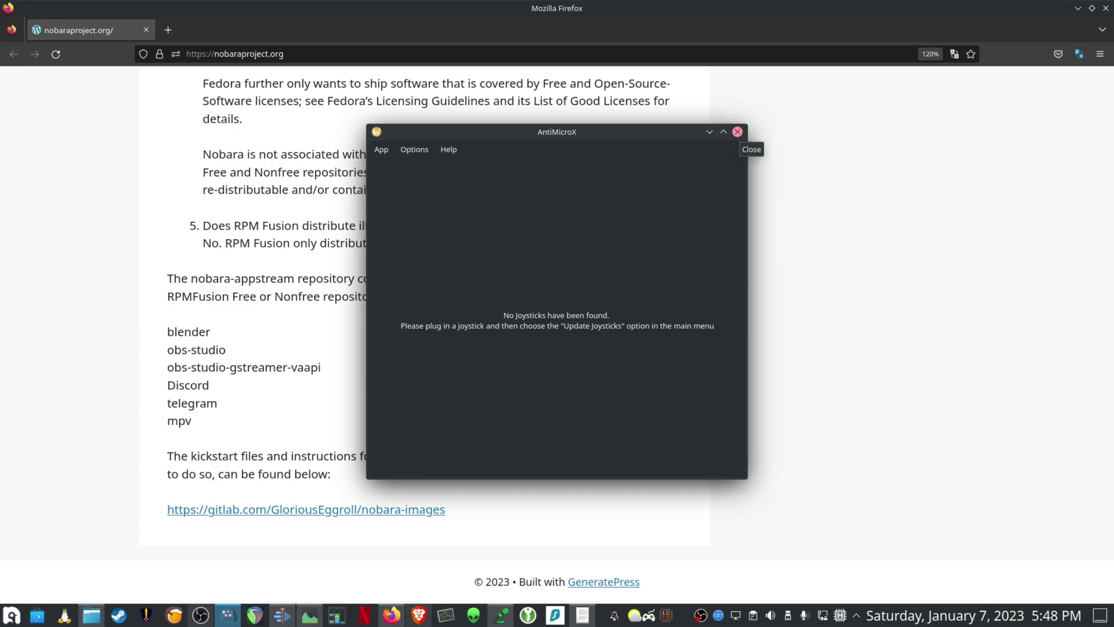
Close the AntiMicroX window reporting no joysticks found
{"action": "left_click", "coordinate": [738, 132]}
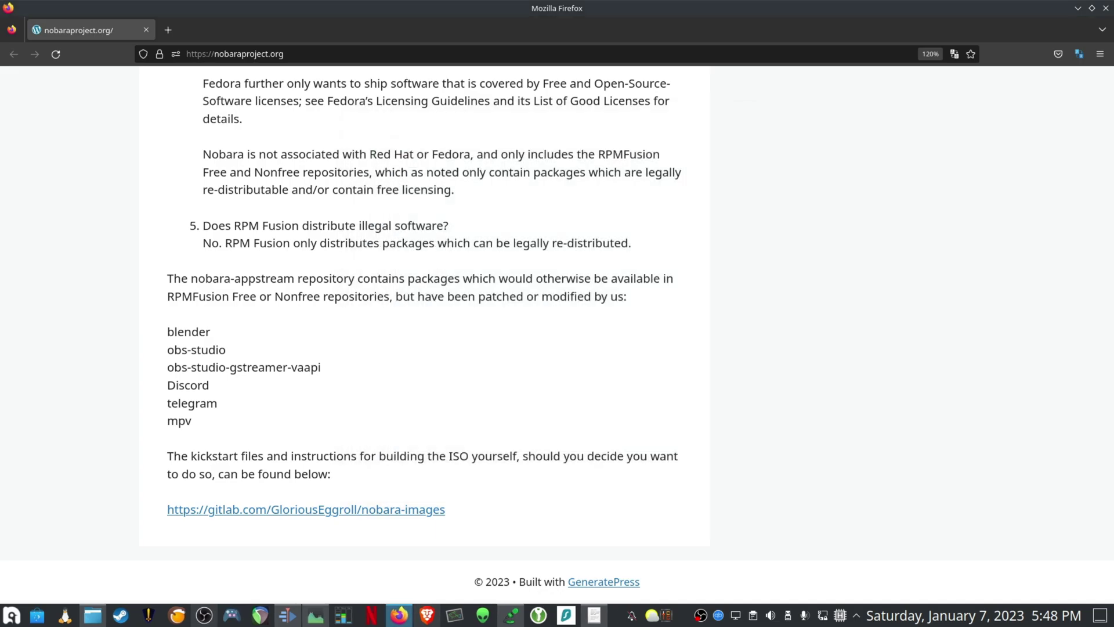